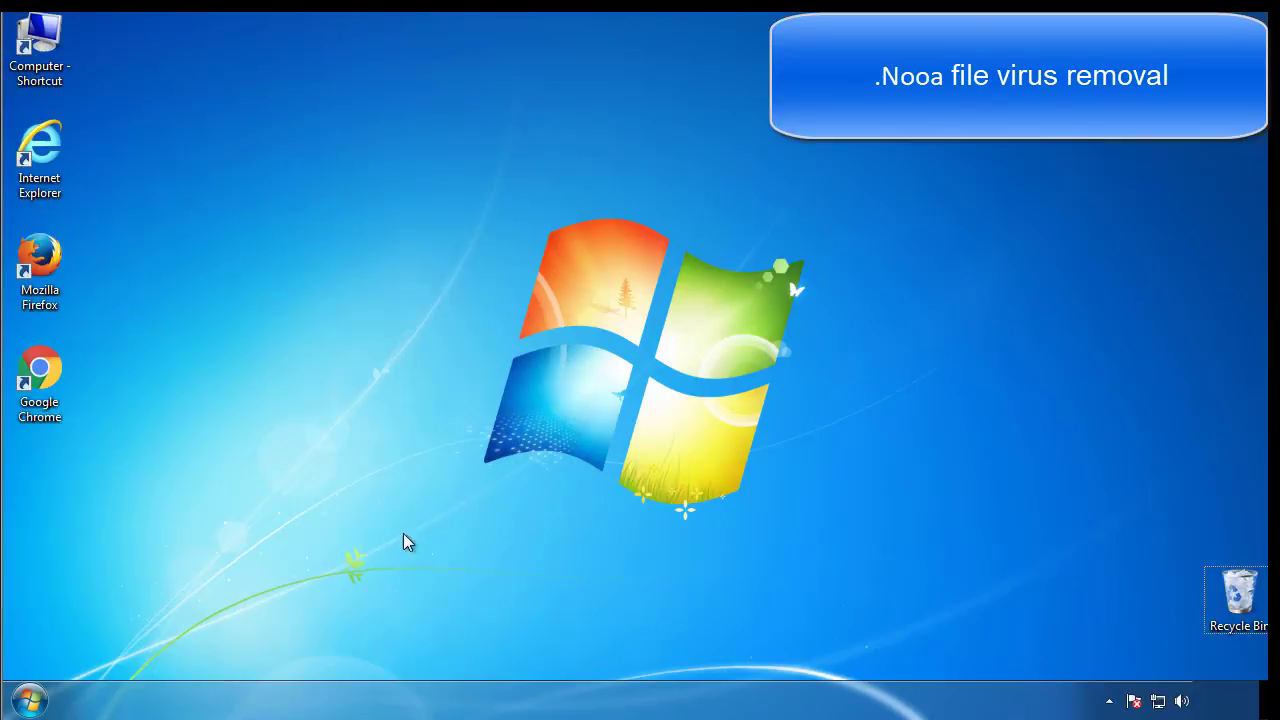
Step: Enable Safe boot with the Minimal option in System Configuration (msconfig), restart the computer and dismiss the safe mode help
left_click(38, 698)
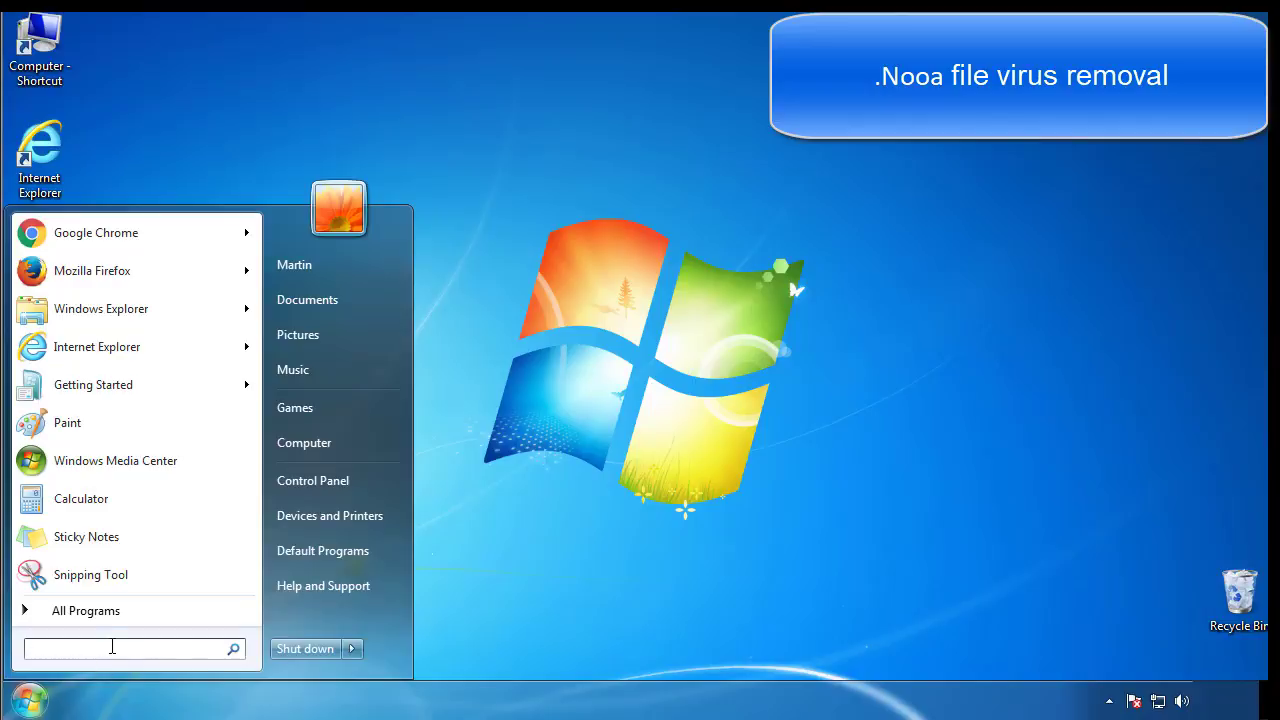
type("msconfig")
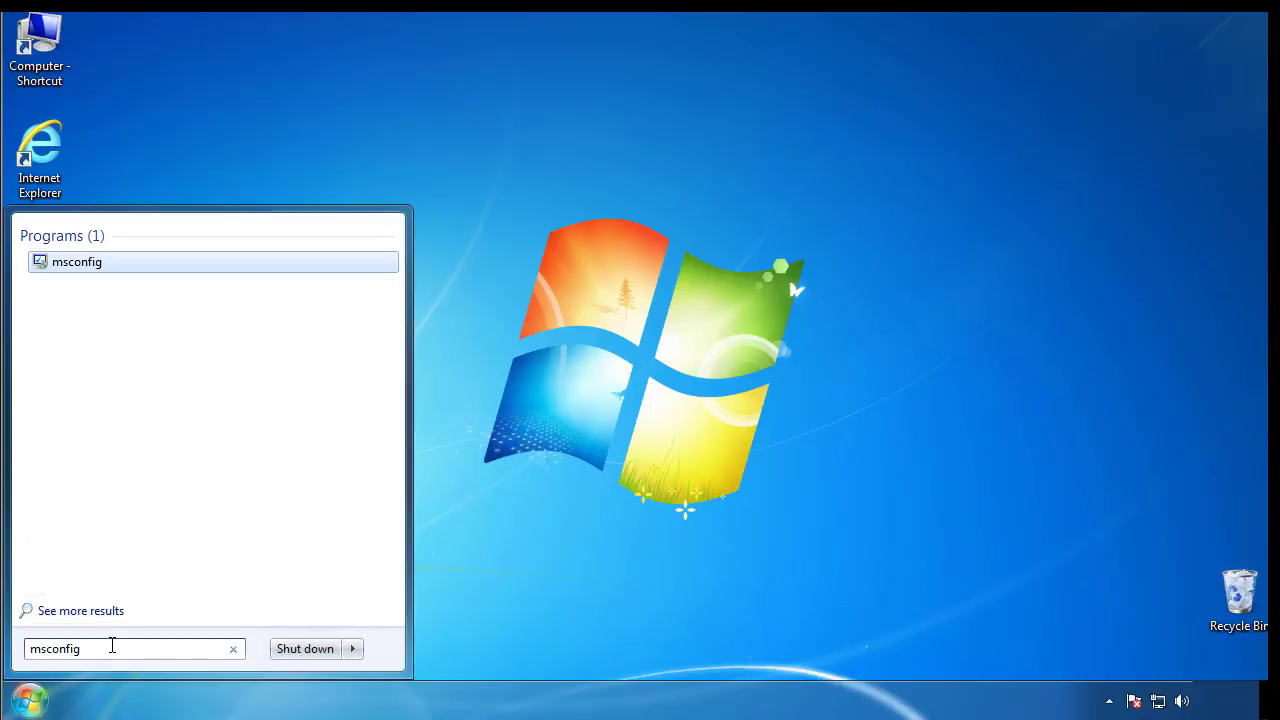
key("Return")
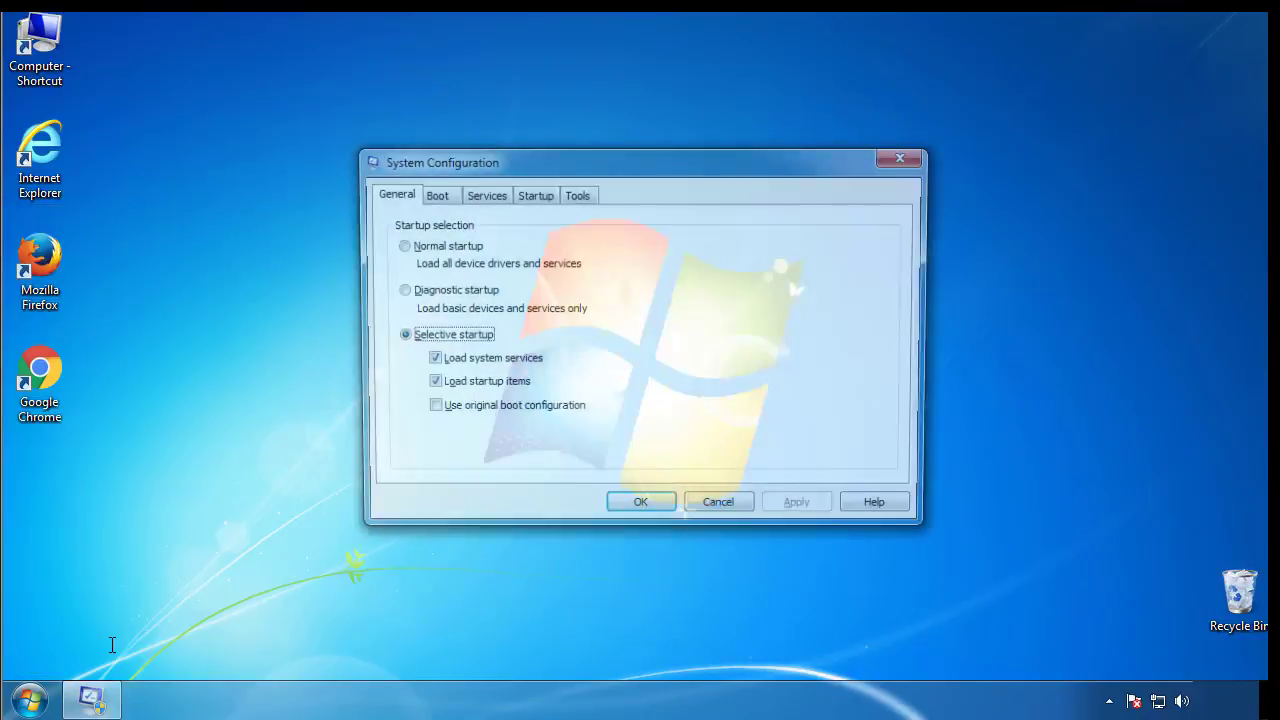
left_click(431, 195)
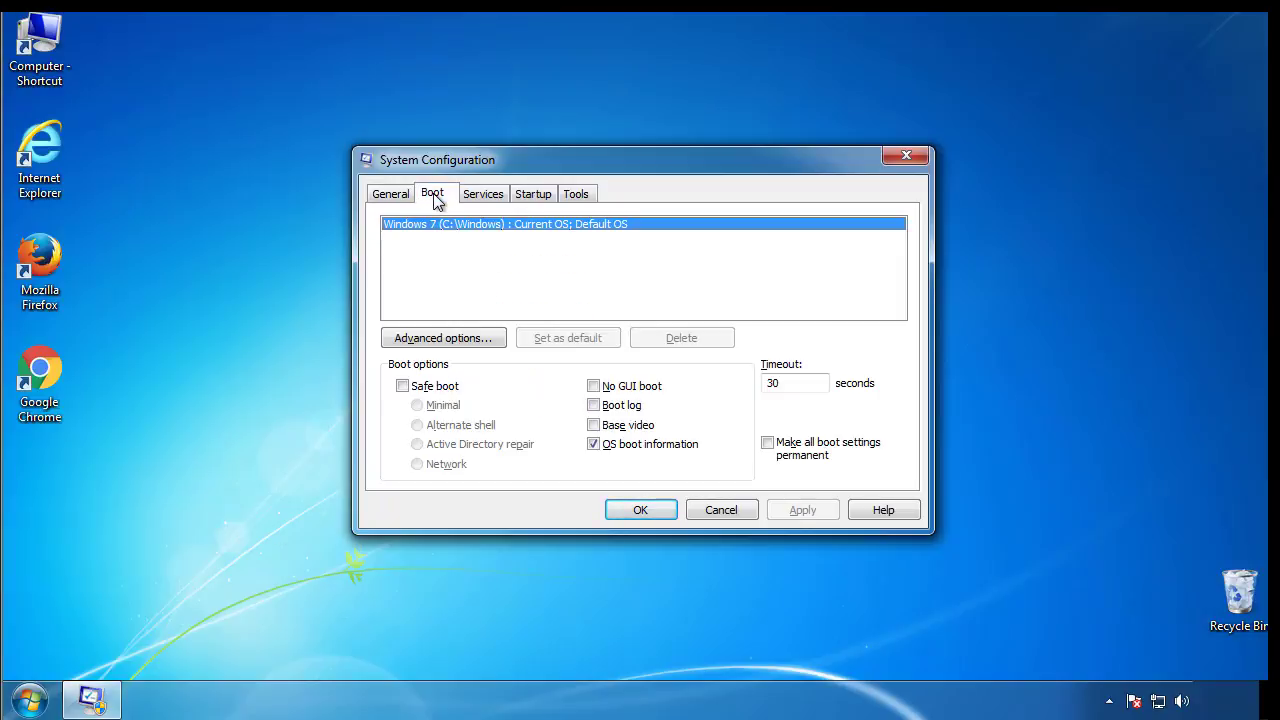
left_click(403, 386)
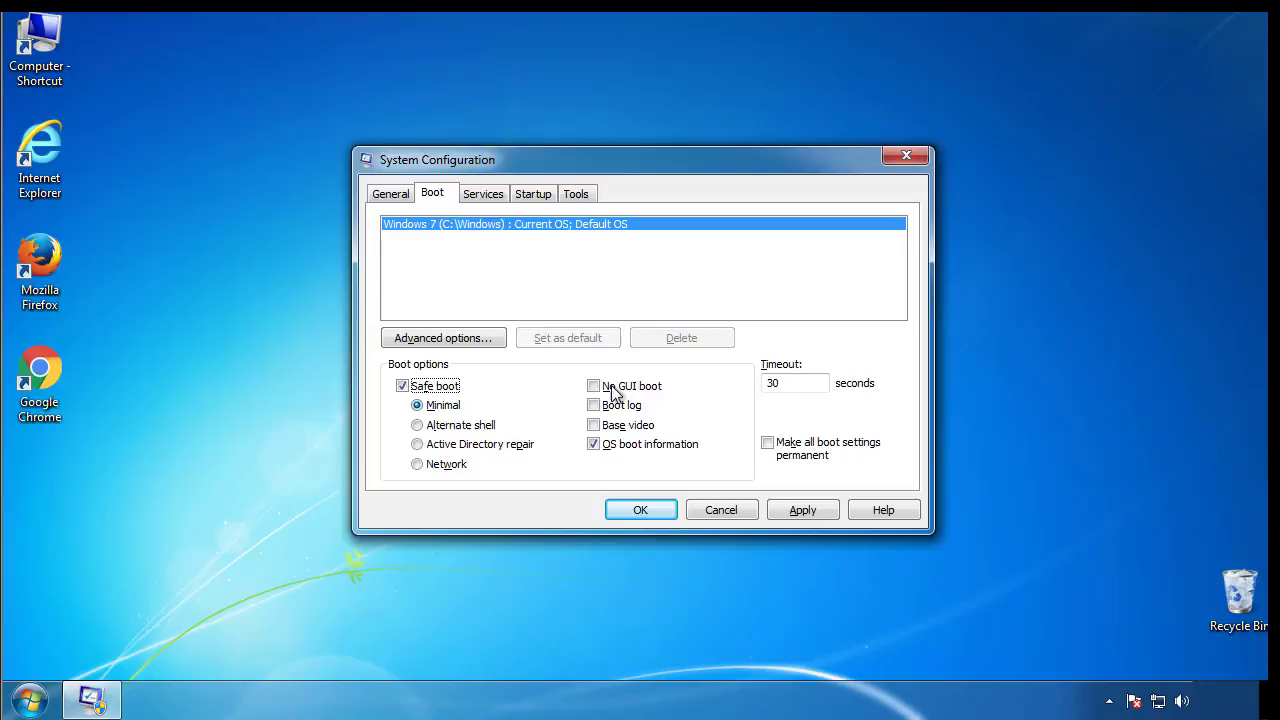
left_click(650, 511)
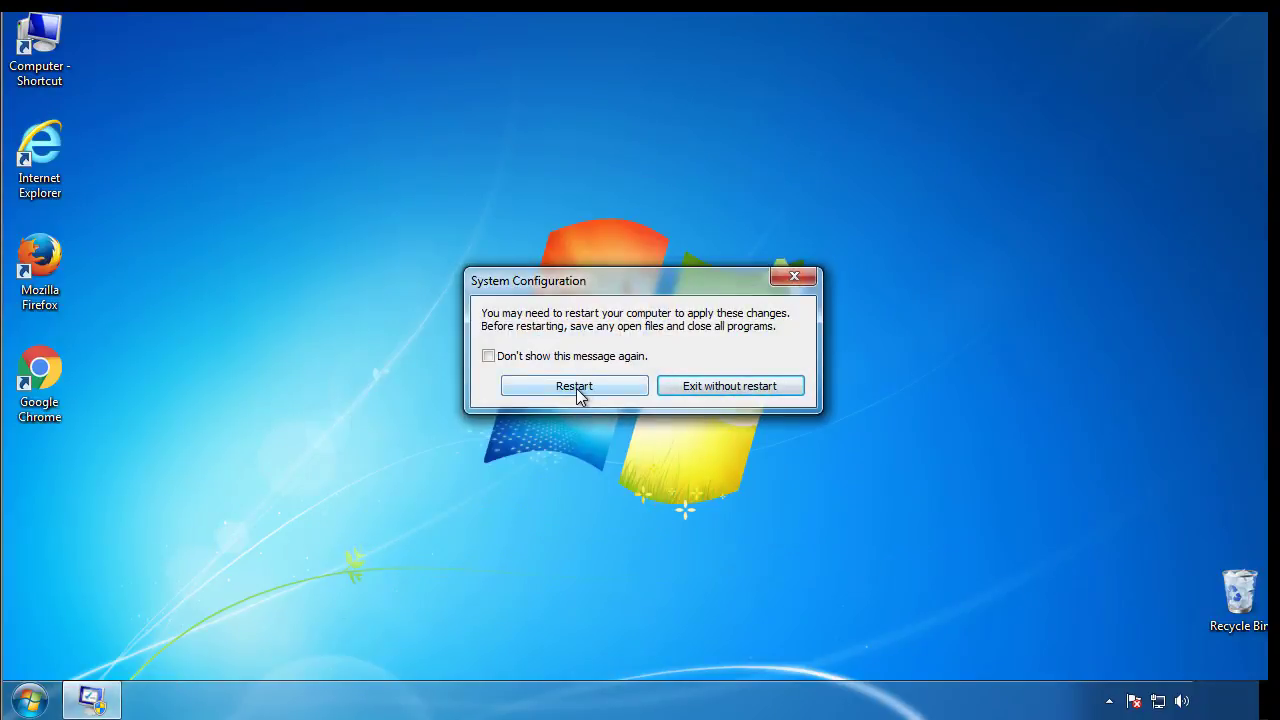
left_click(577, 388)
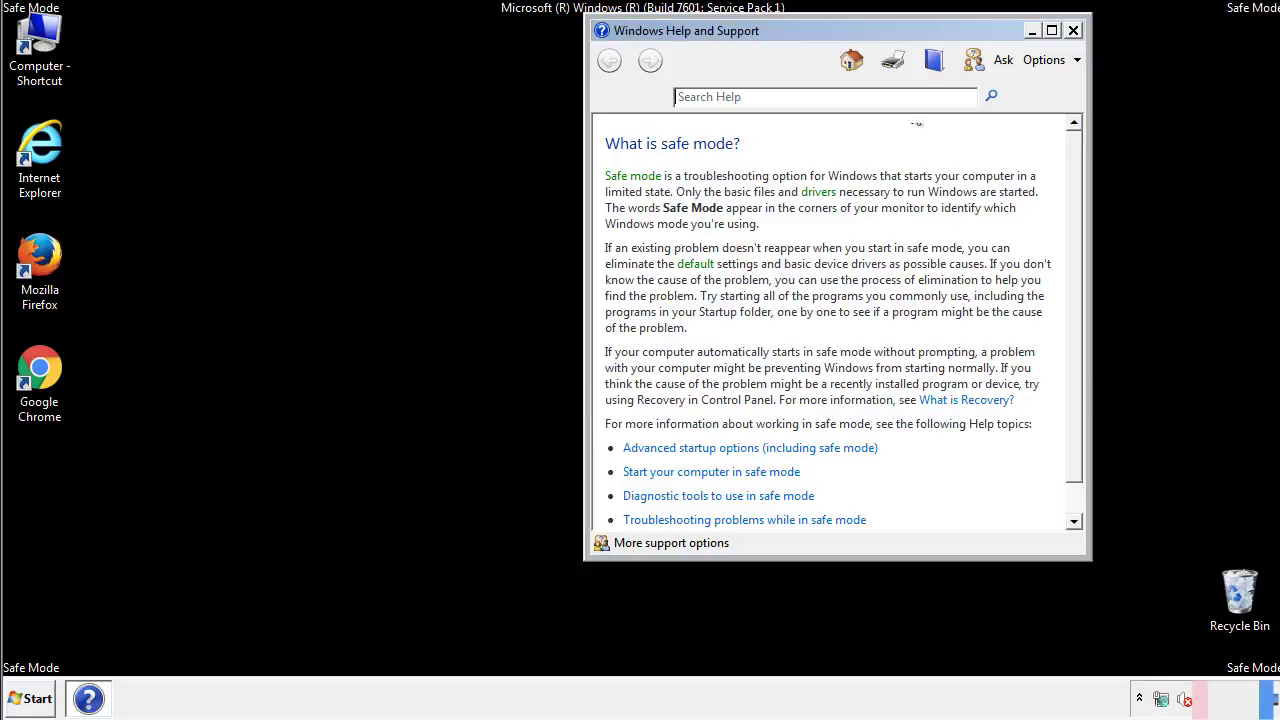
left_click(1073, 30)
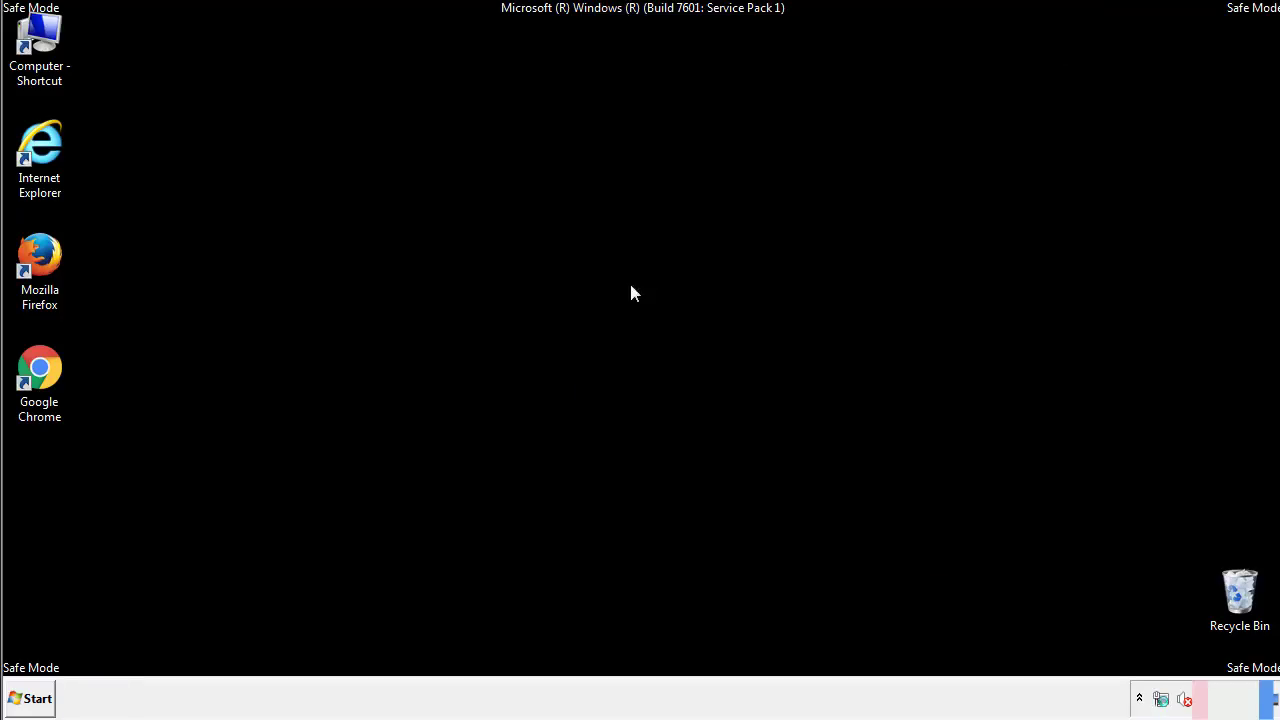
Step: Check in Folder Options that hidden files, folders, and drives are set to be shown, and close Control Panel
left_click(38, 697)
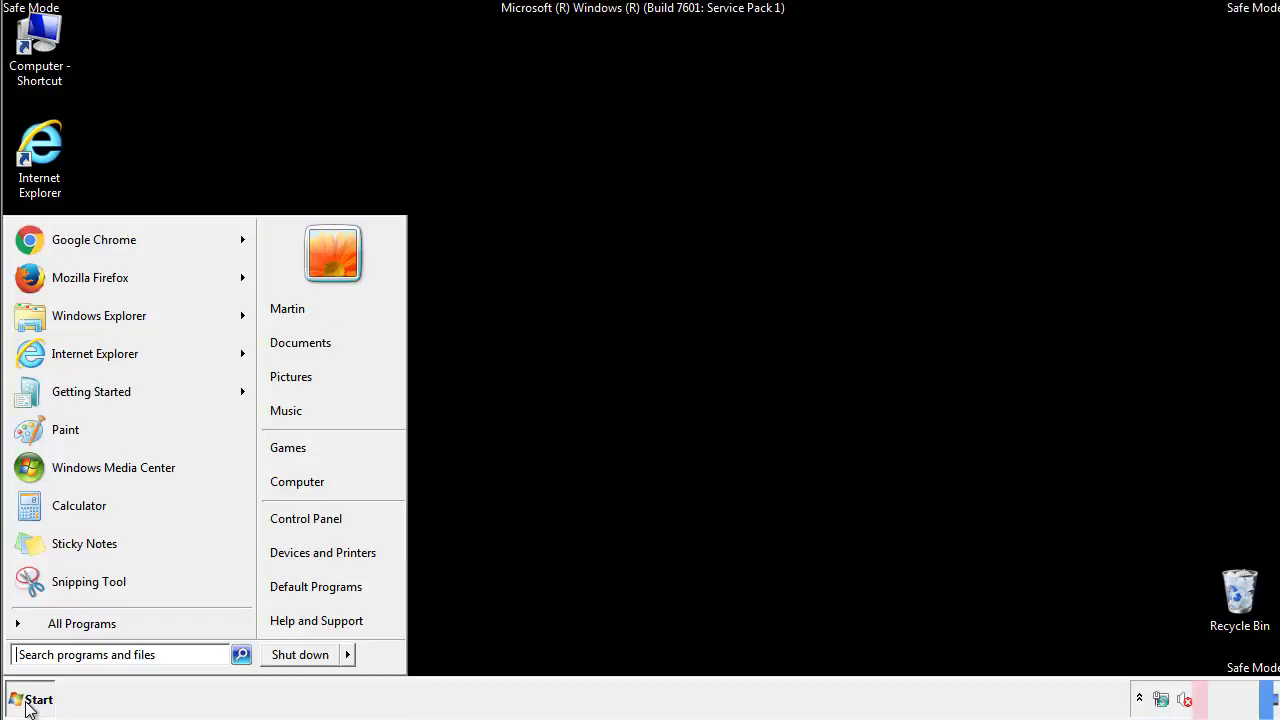
left_click(318, 515)
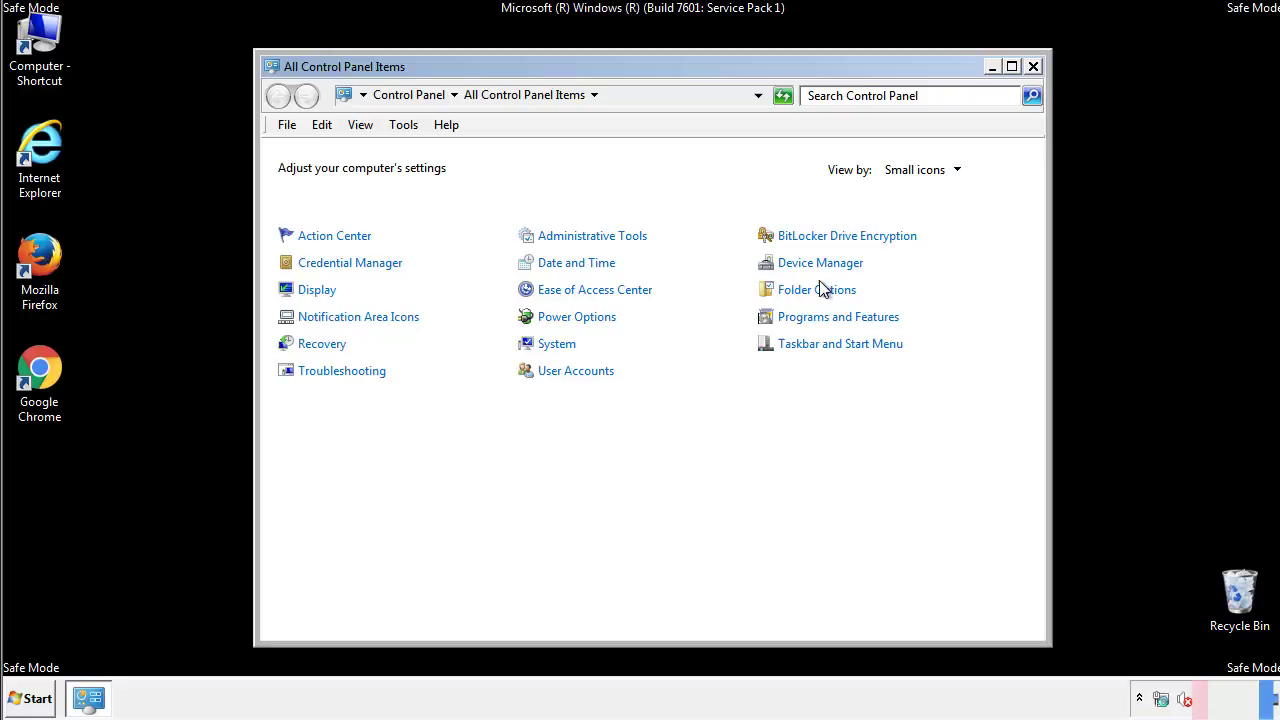
left_click(818, 290)
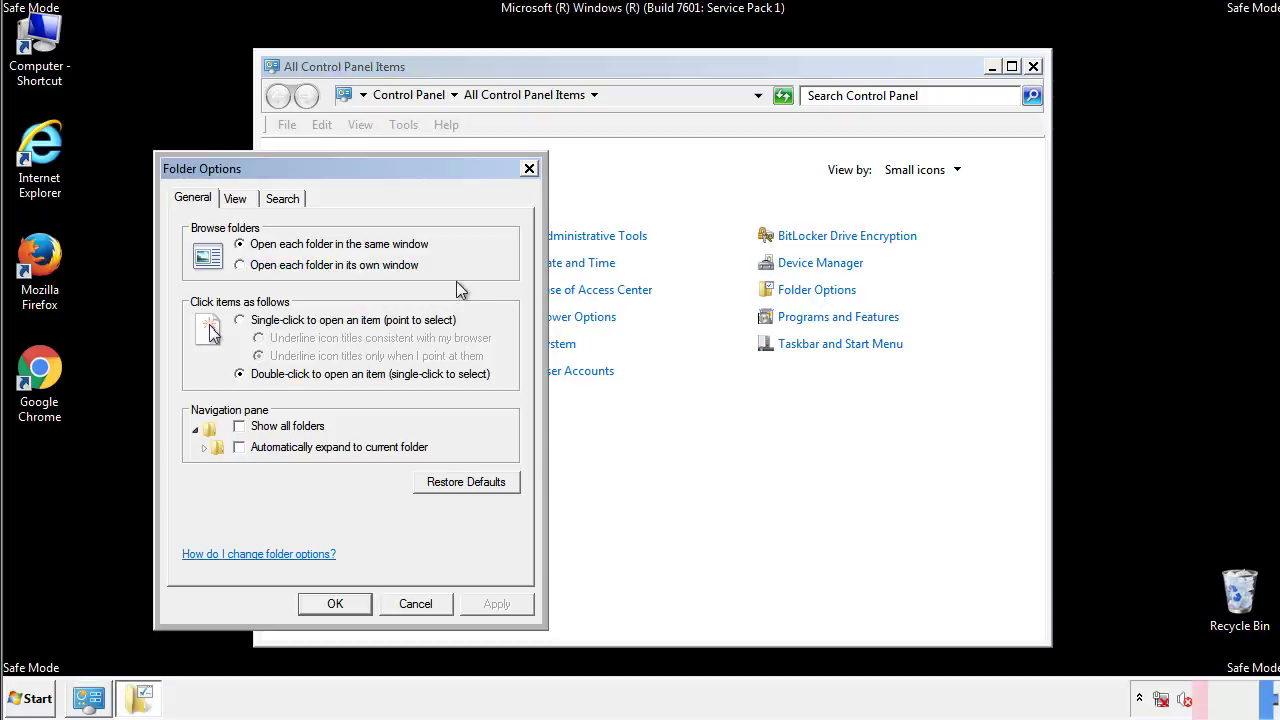
left_click(238, 202)
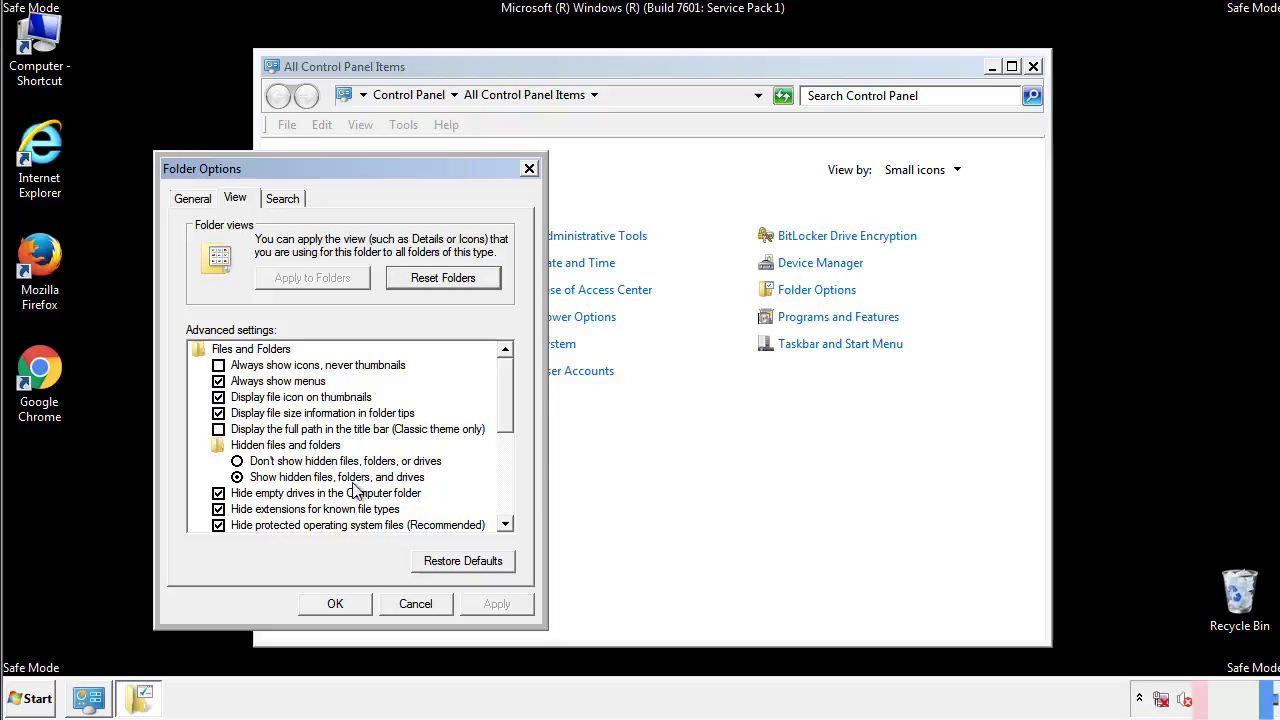
left_click(345, 601)
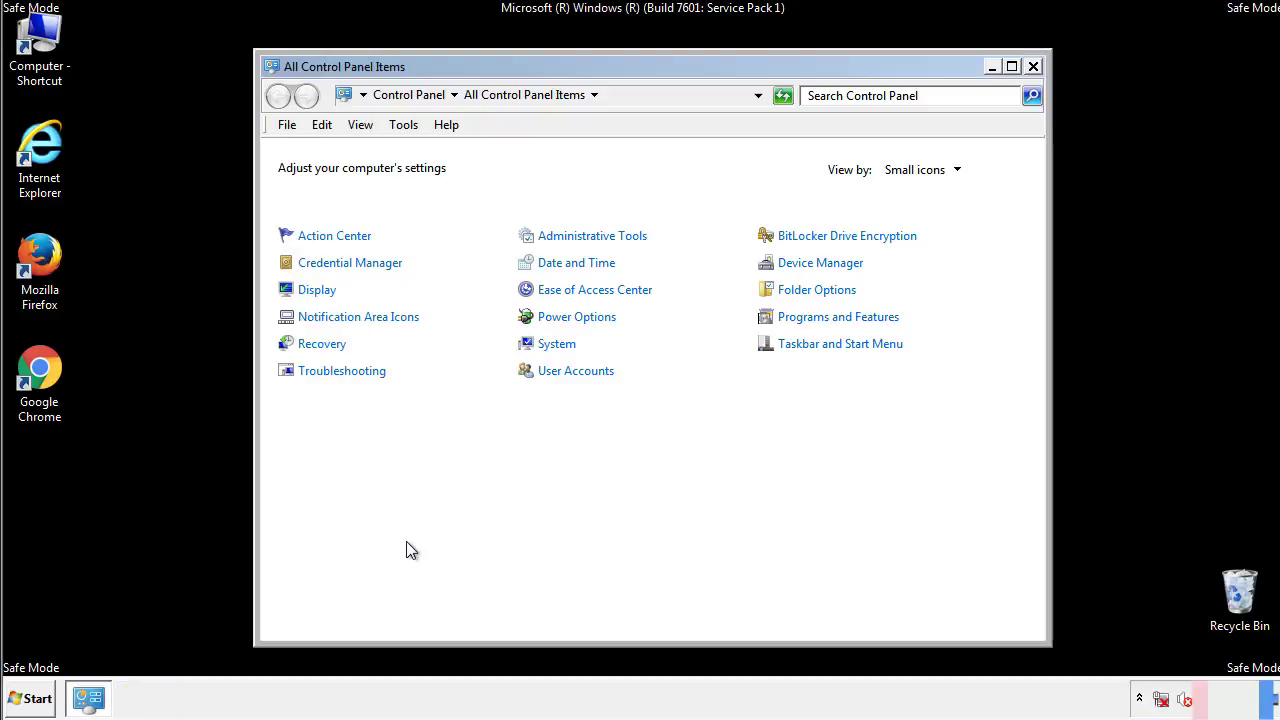
left_click(1033, 66)
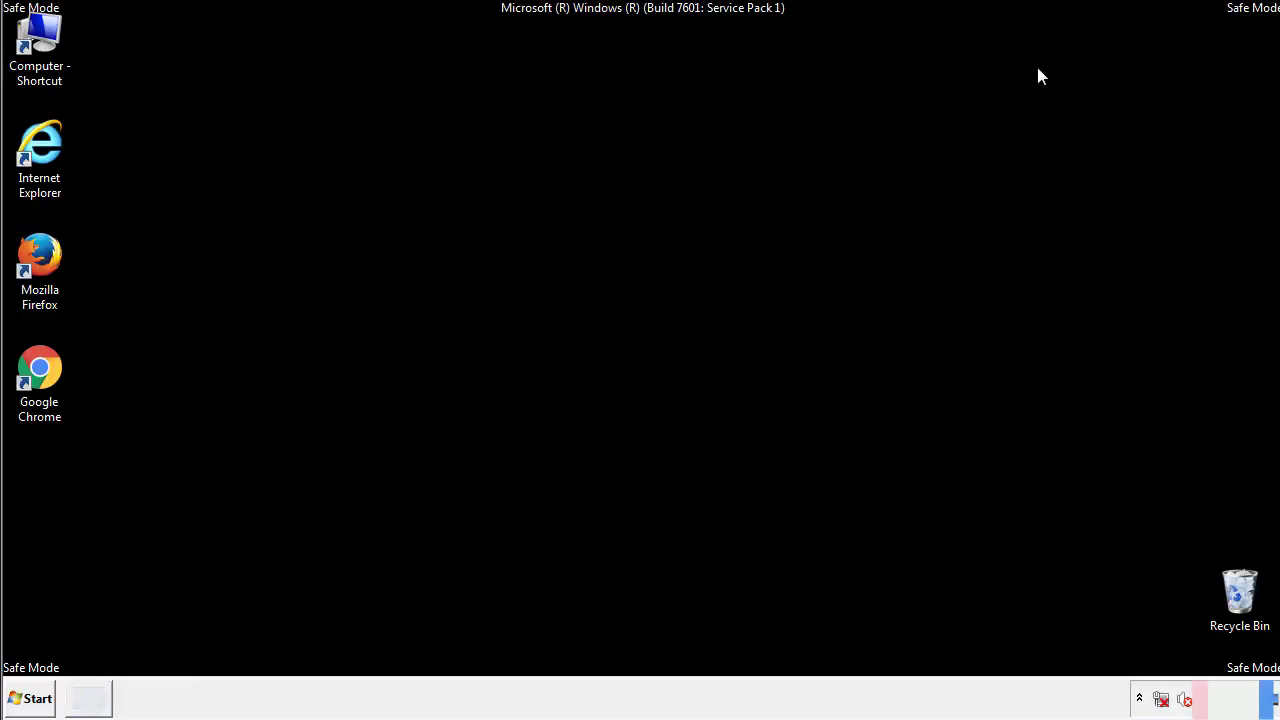
Step: Browse to the folder C:\Windows\System32\drivers\etc
double_click(40, 34)
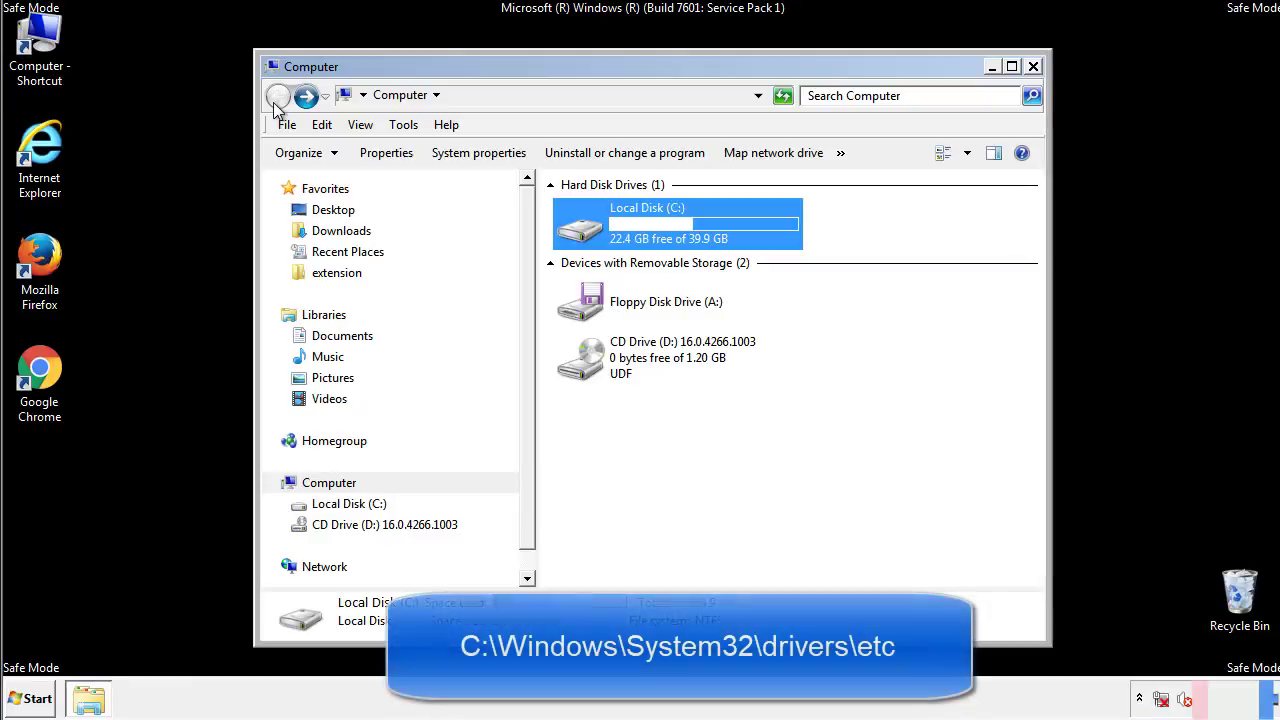
double_click(572, 224)
left_click(585, 368)
double_click(585, 366)
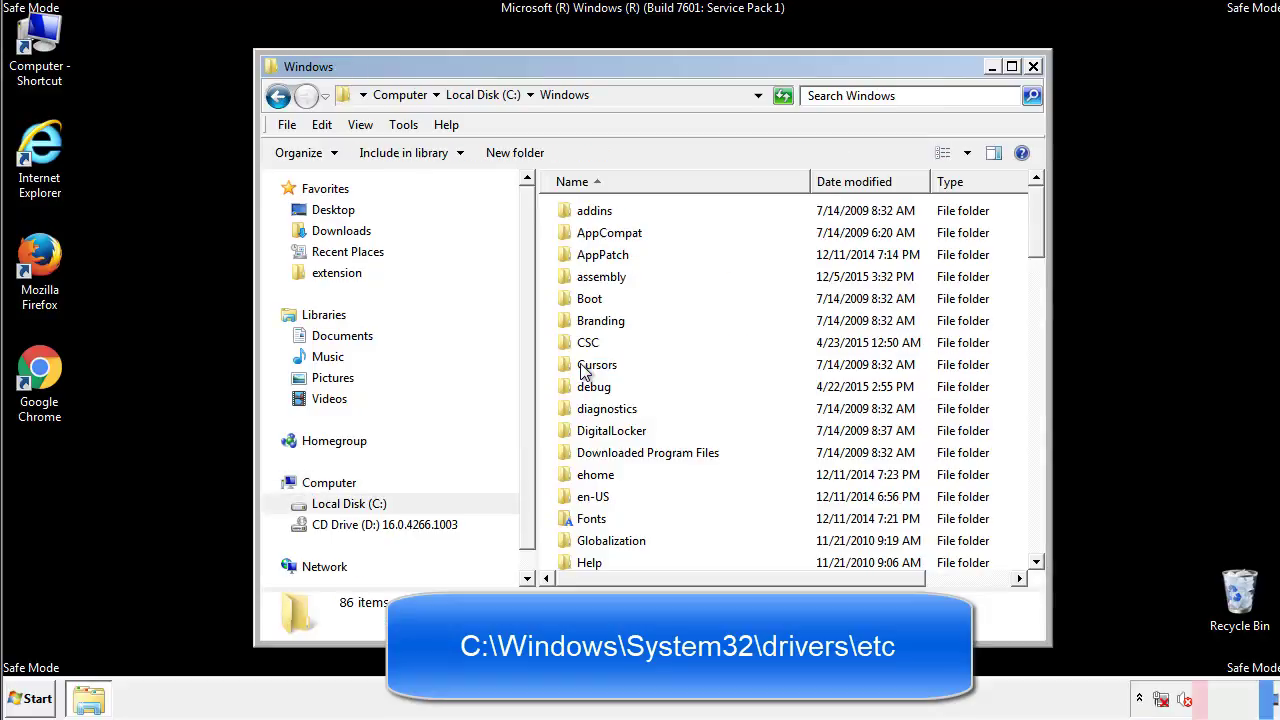
scroll(590, 452, "down", 2)
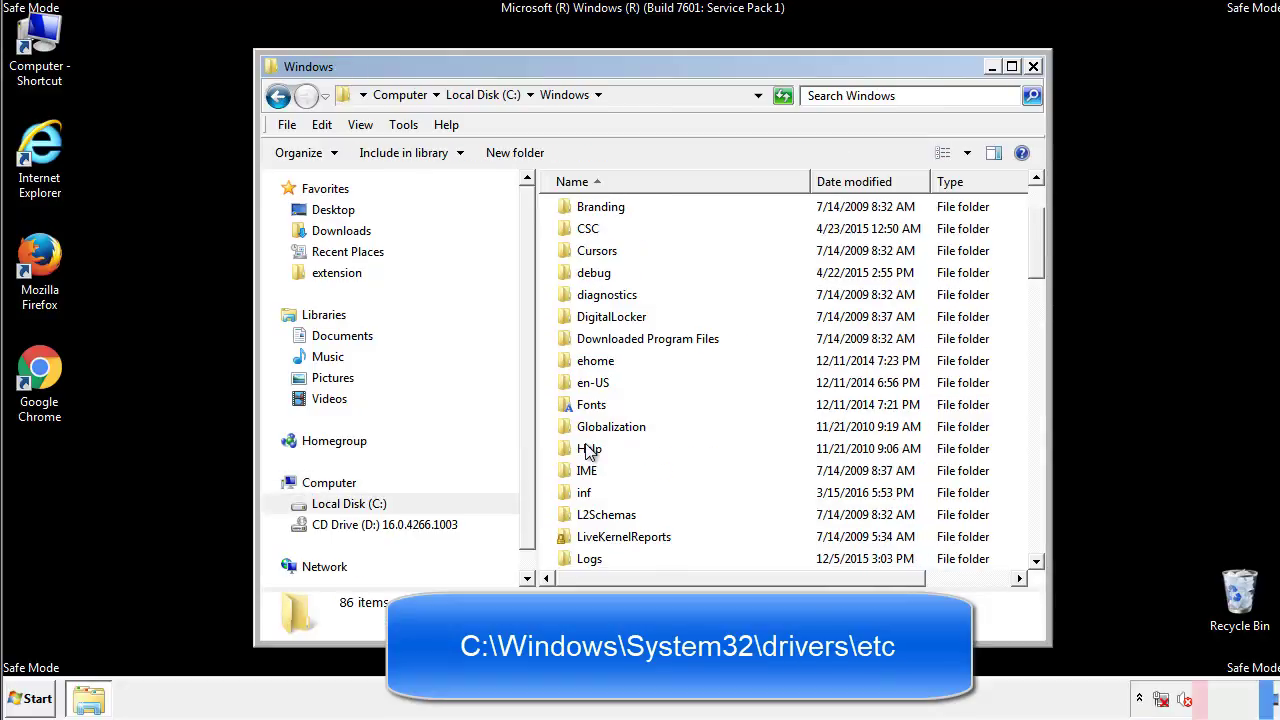
scroll(590, 452, "down", 7)
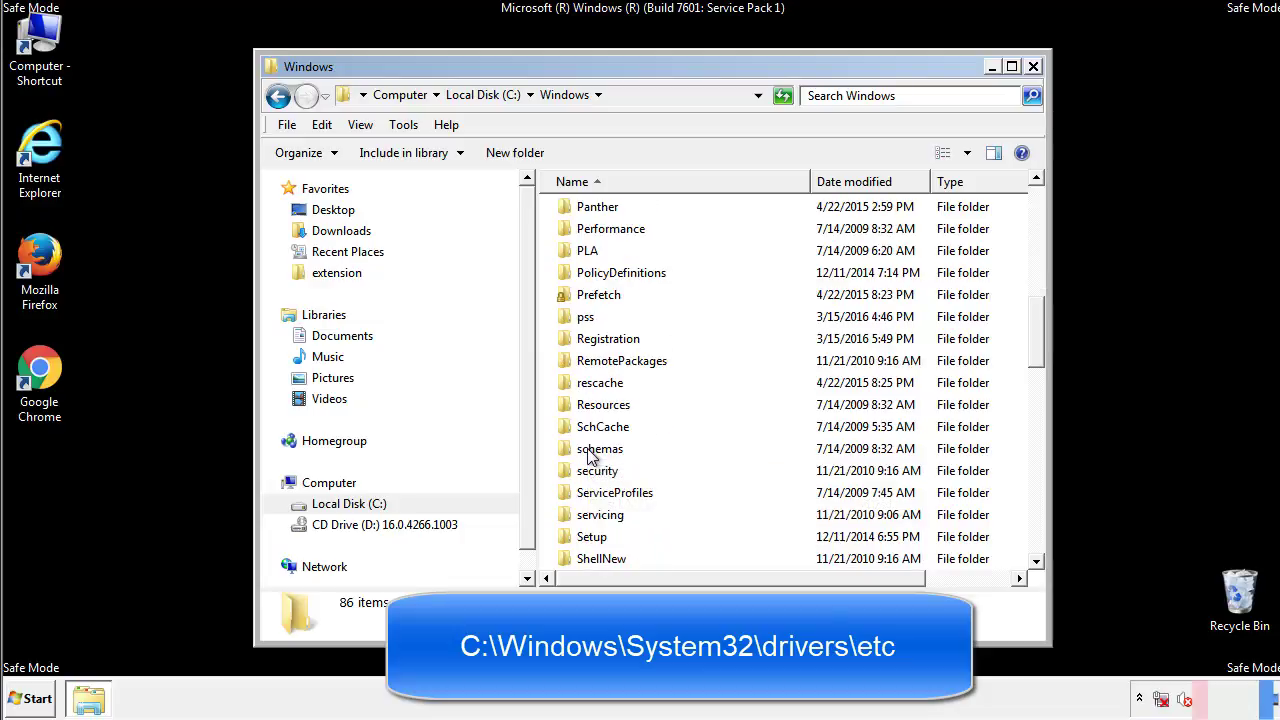
scroll(590, 455, "down", 2)
double_click(605, 516)
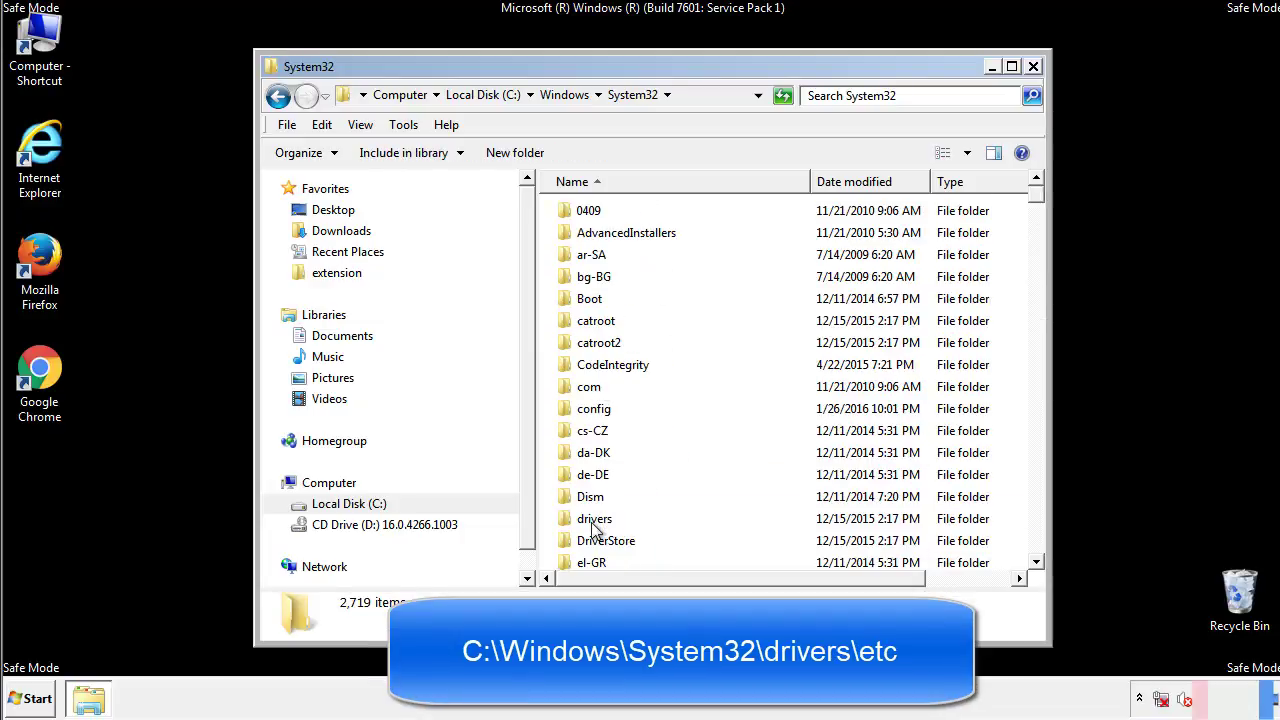
double_click(595, 522)
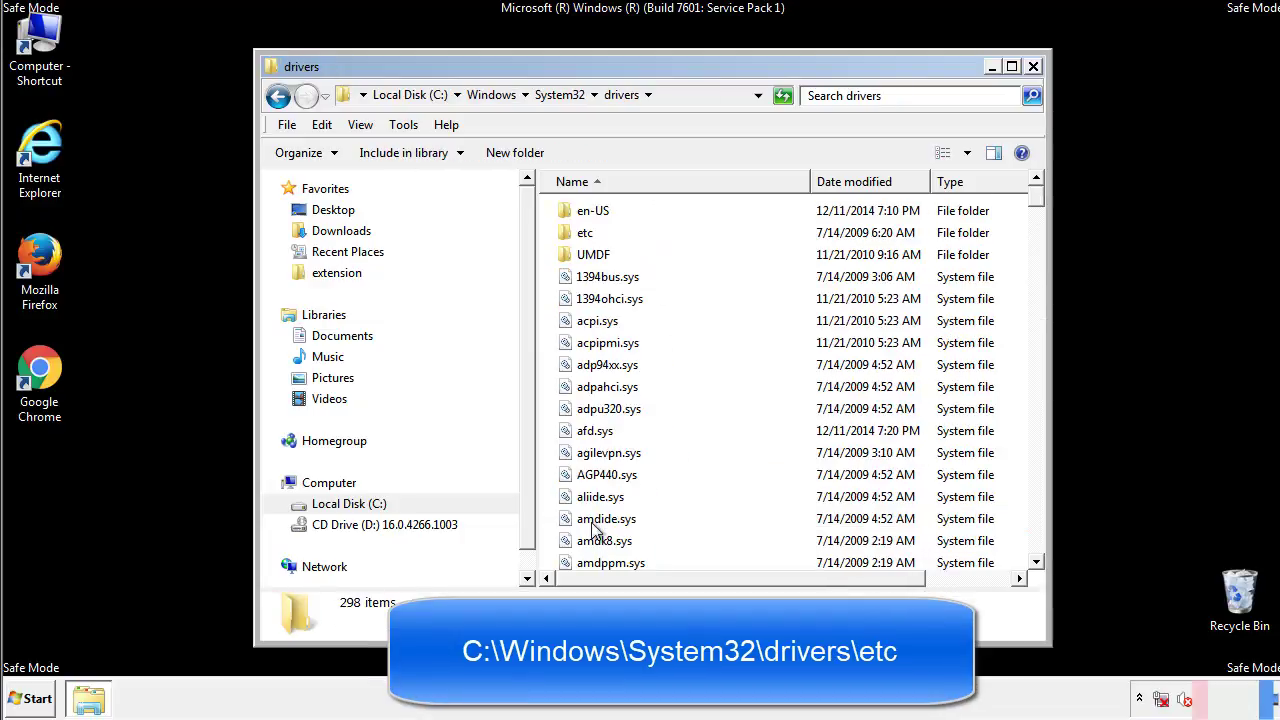
double_click(573, 238)
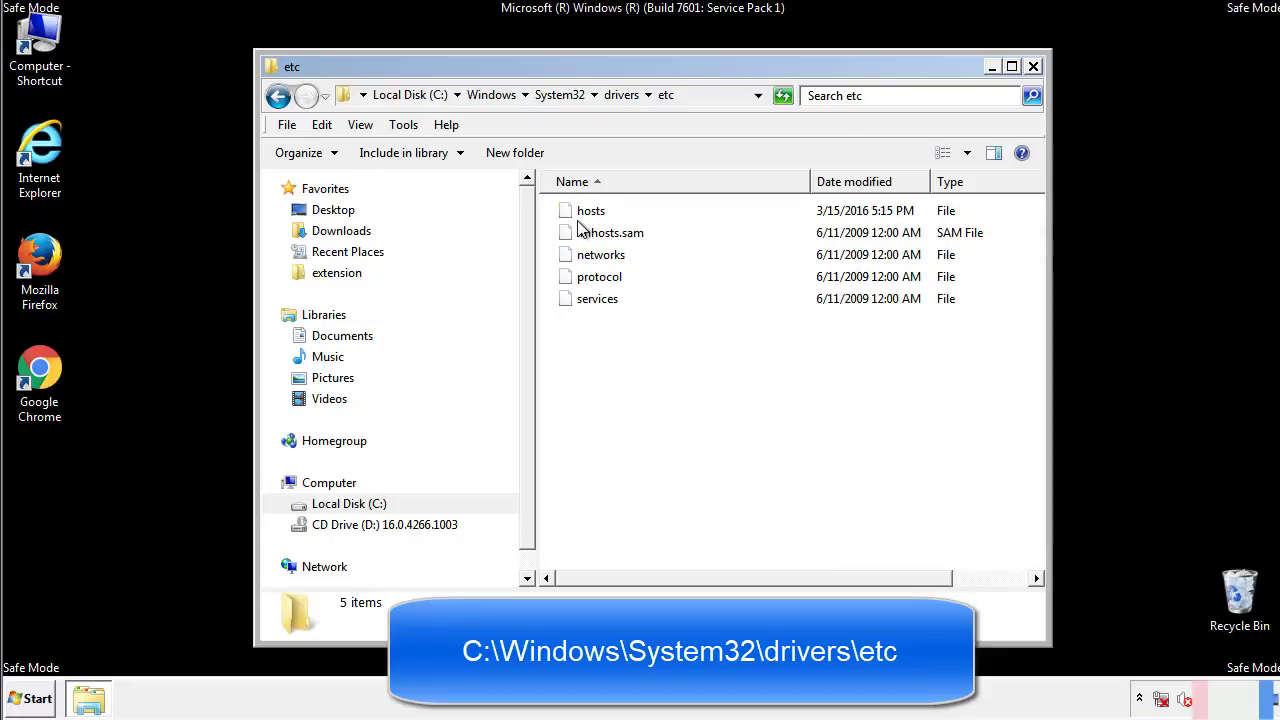
Step: Open the hosts file with Notepad and reposition its window so the full text is readable
double_click(581, 215)
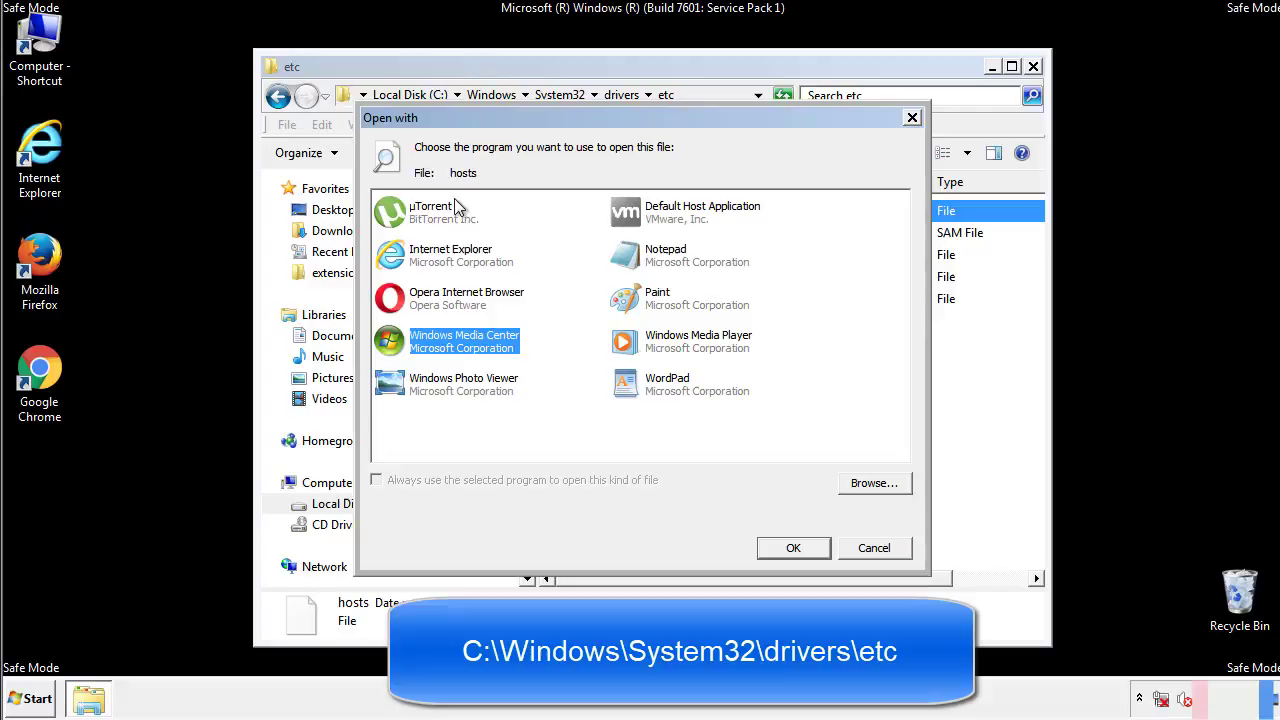
left_click(648, 262)
left_click(793, 548)
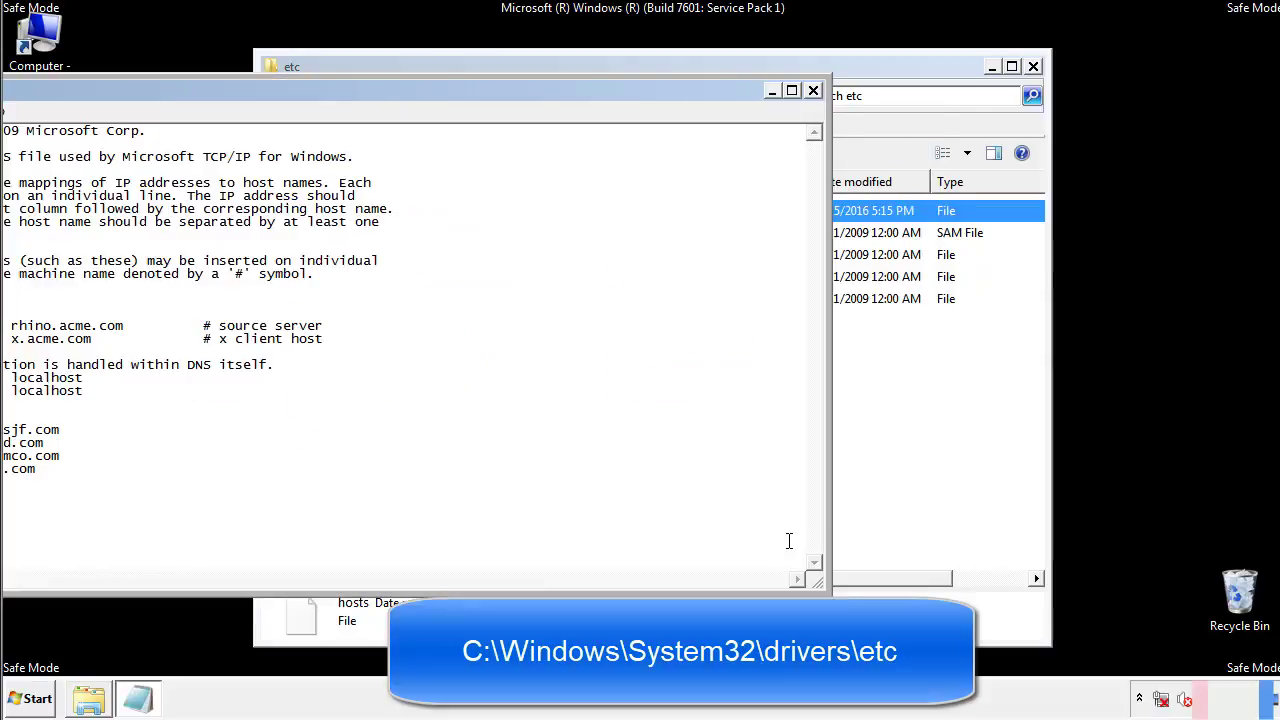
left_click_drag(525, 95, 815, 115)
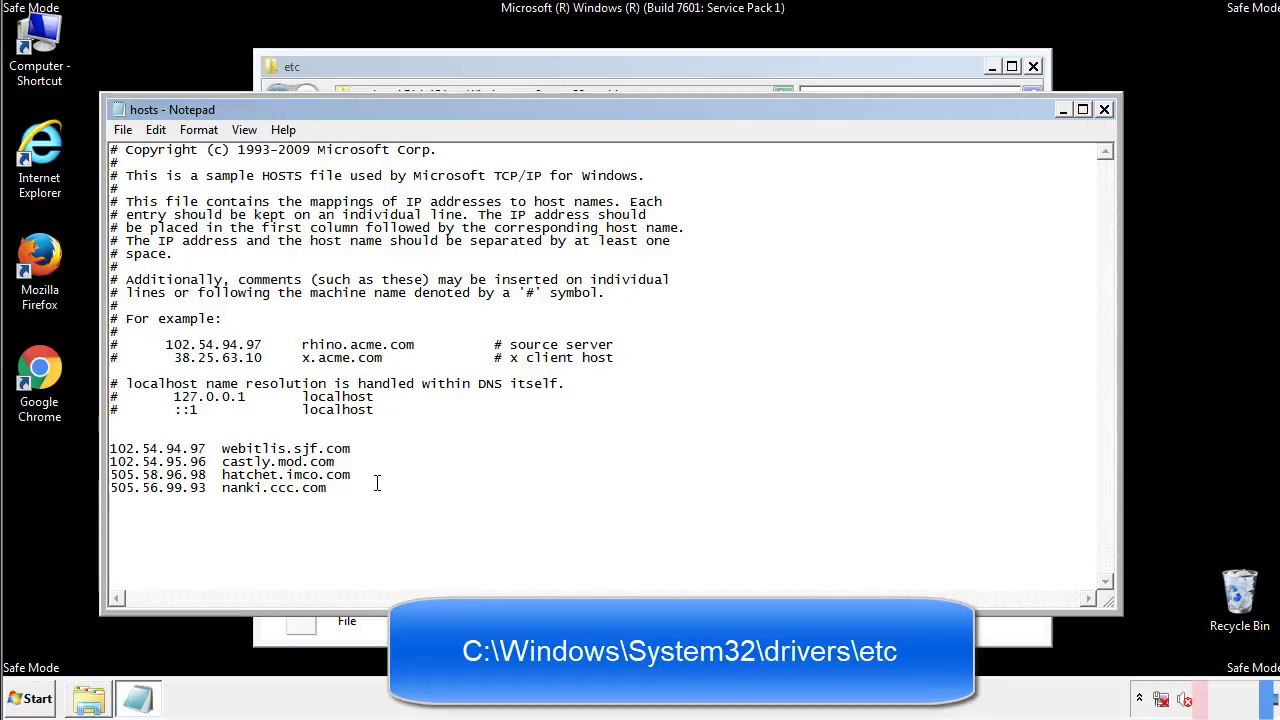
Step: Delete the four IP entries below the localhost lines in the hosts file, save and close it, and close the etc folder
left_click_drag(357, 490, 110, 448)
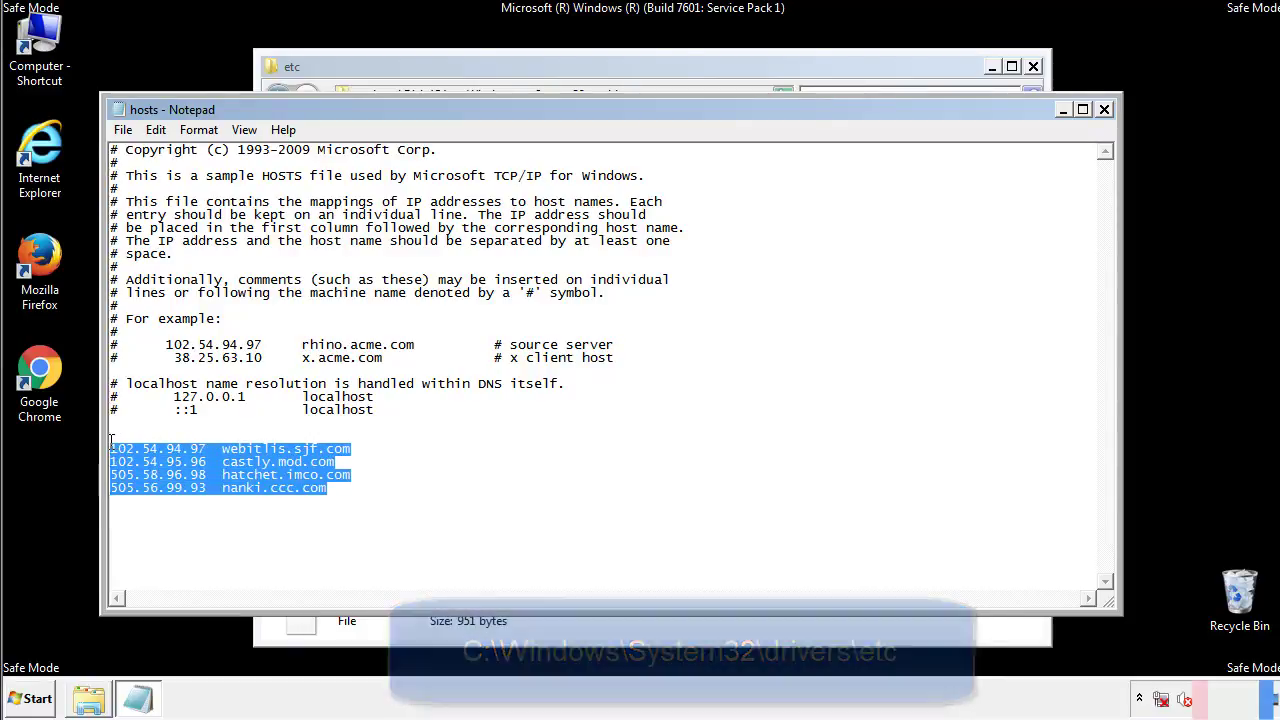
key("Delete")
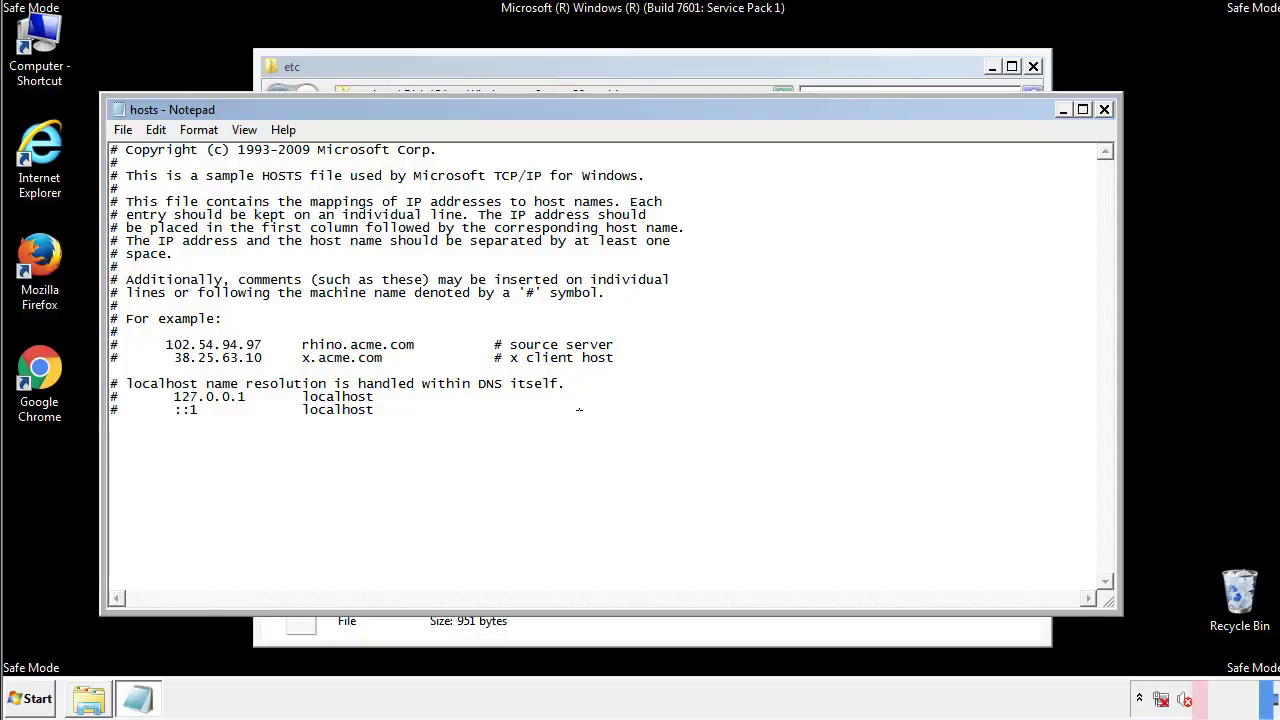
left_click(1104, 110)
left_click(566, 368)
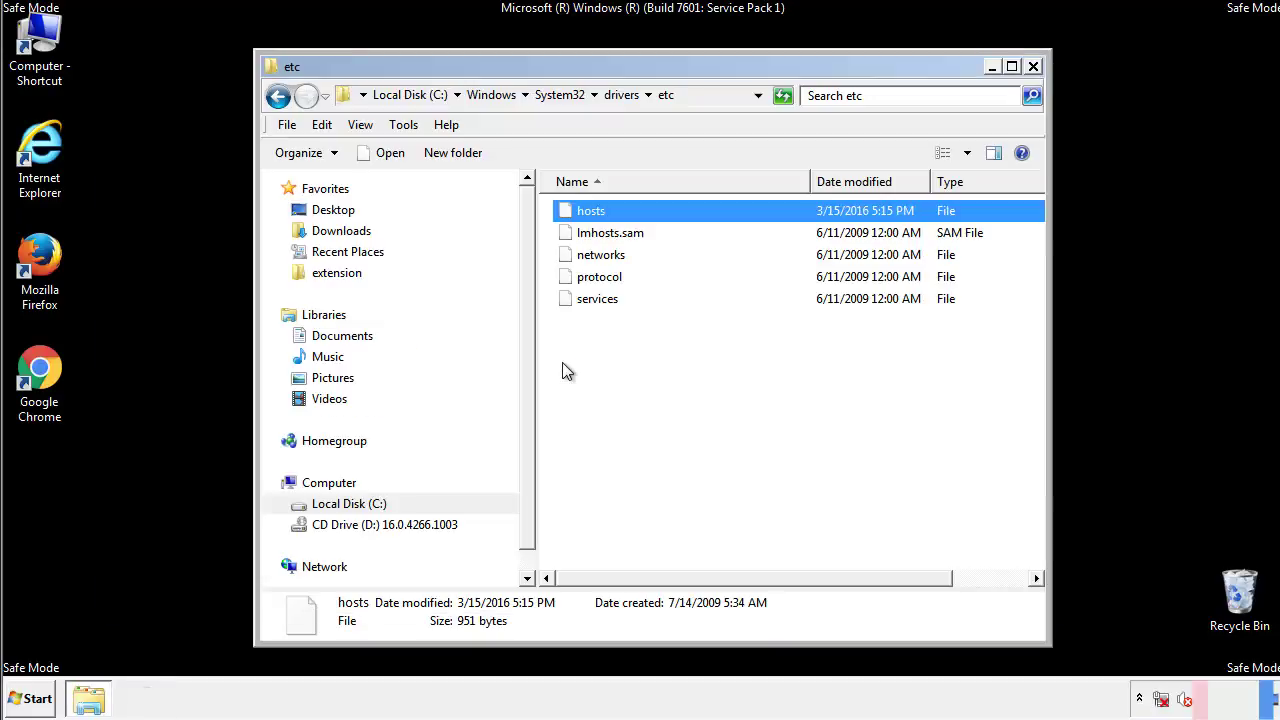
left_click(1033, 67)
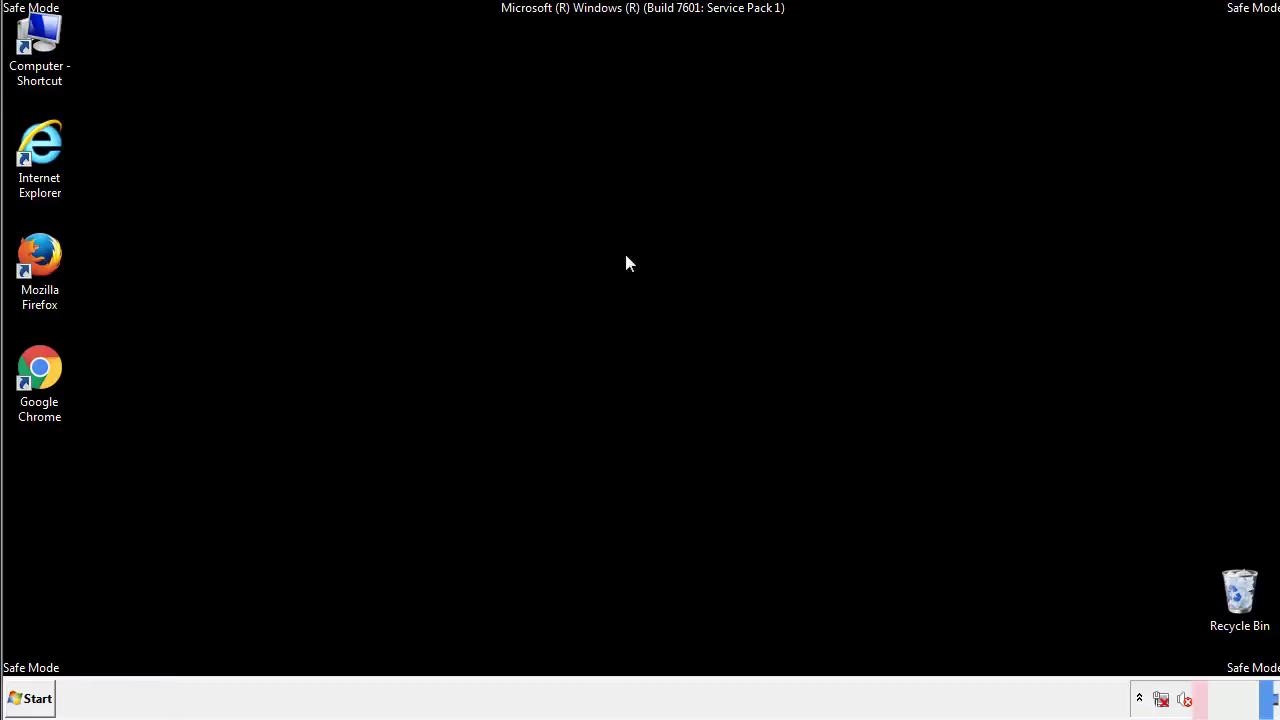
Step: Open the Startup folder from the list of all programs in a folder window
left_click(32, 699)
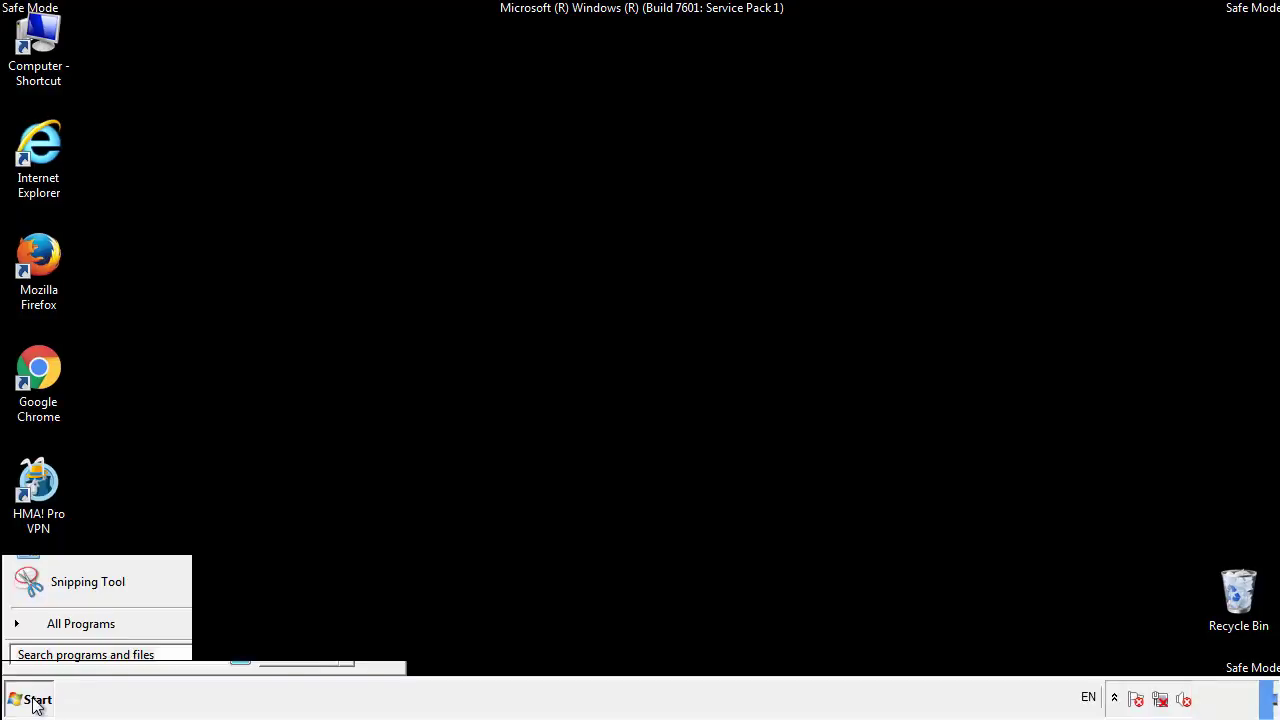
left_click(57, 631)
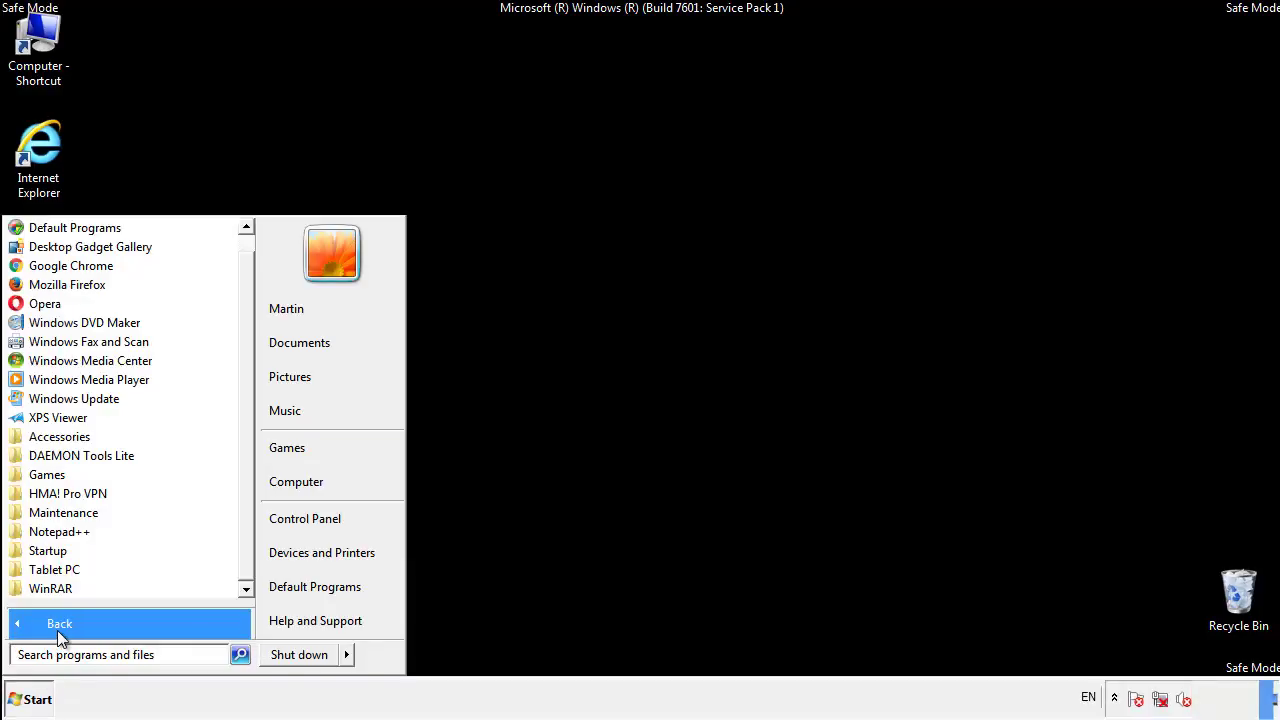
right_click(55, 551)
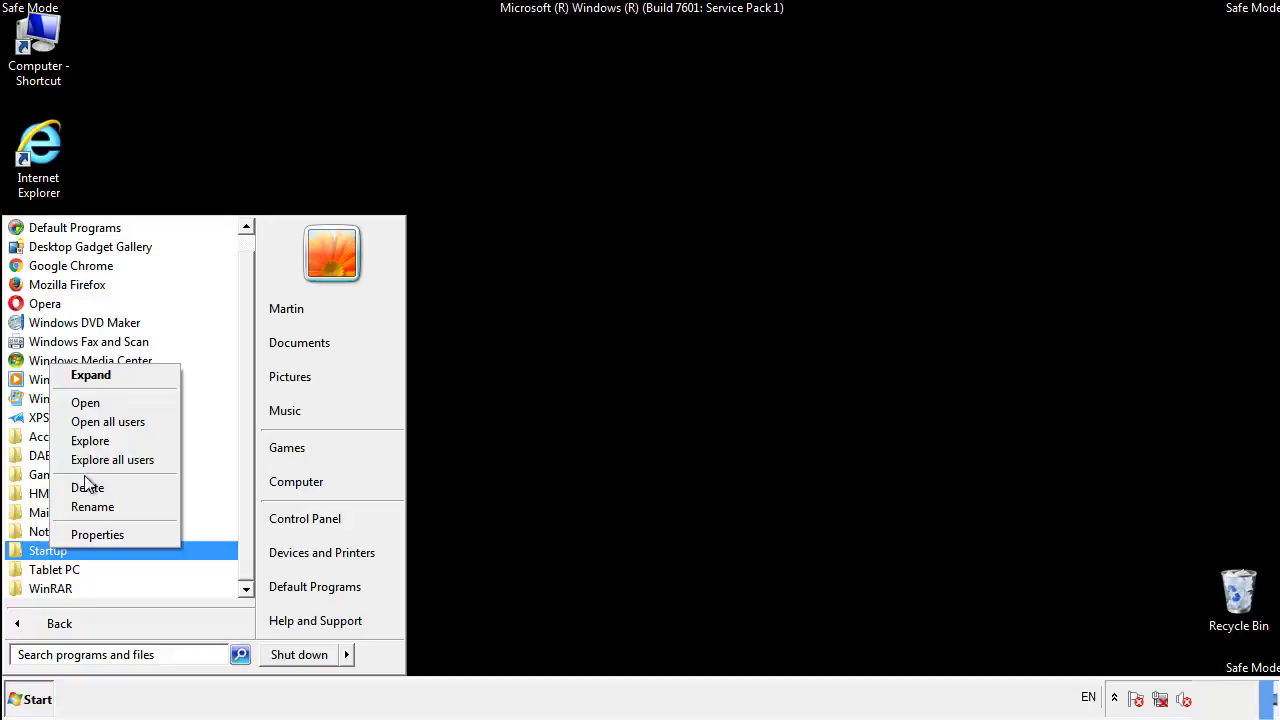
left_click(97, 402)
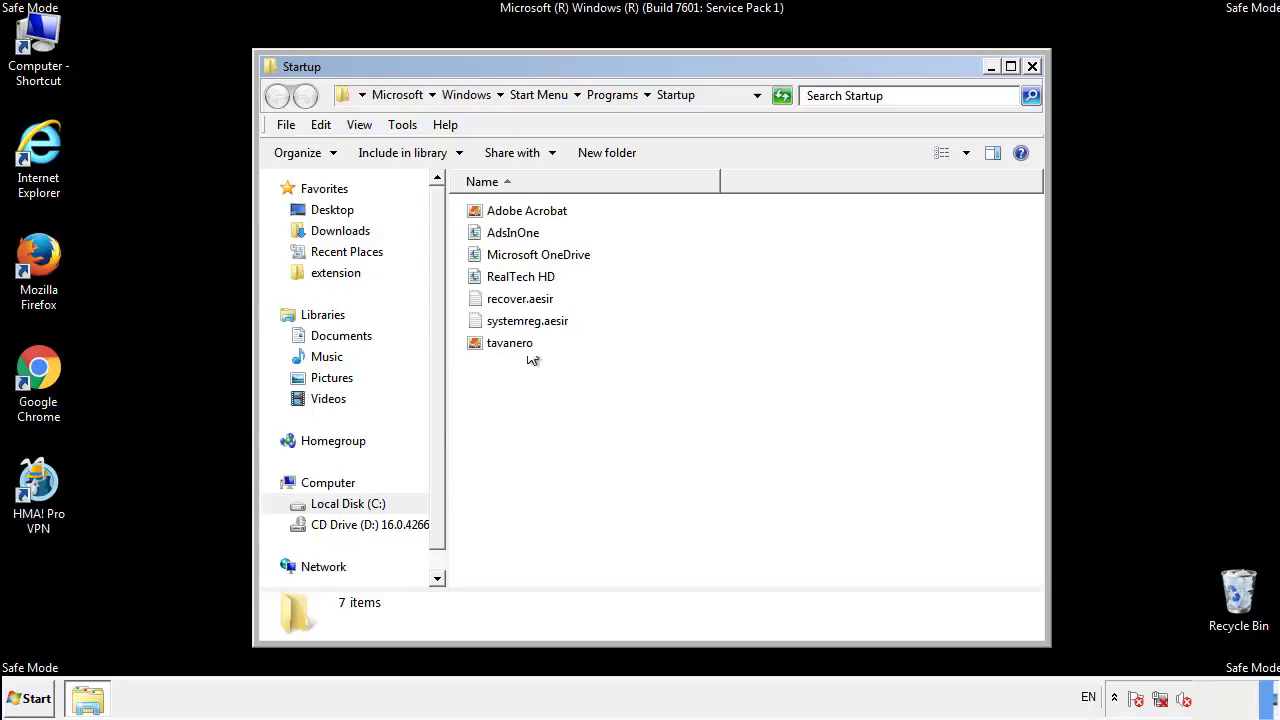
Step: Delete AdsInOne, recover.aesir, systemreg.aesir and tavanero from the Startup folder, then close the folder window
left_click(520, 234)
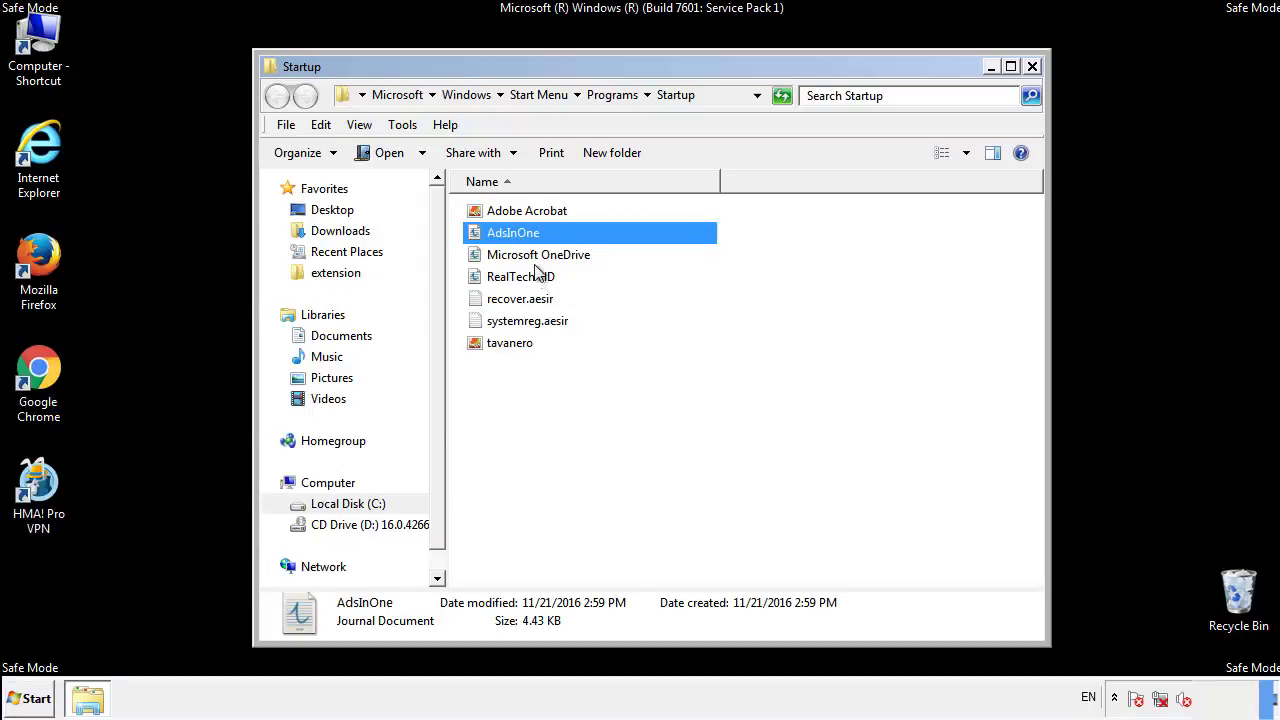
left_click(520, 300, "ctrl")
left_click(530, 321, "ctrl")
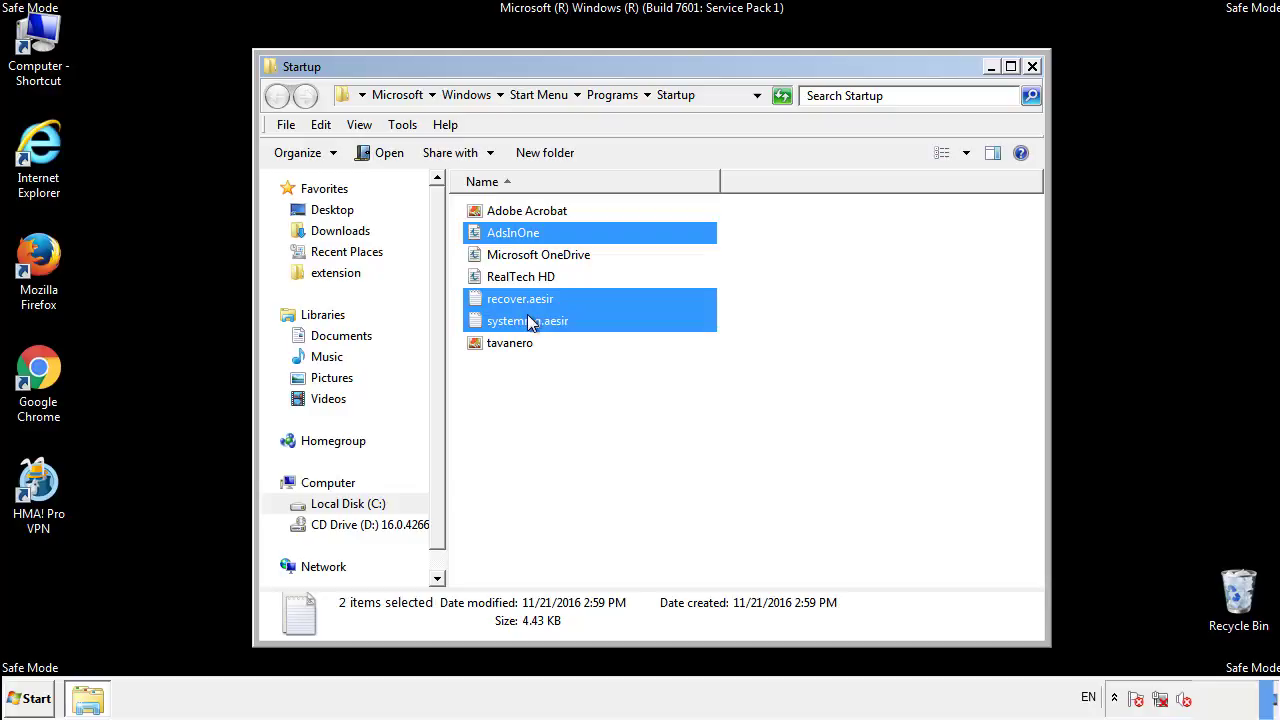
left_click(509, 343, "ctrl")
right_click(508, 343)
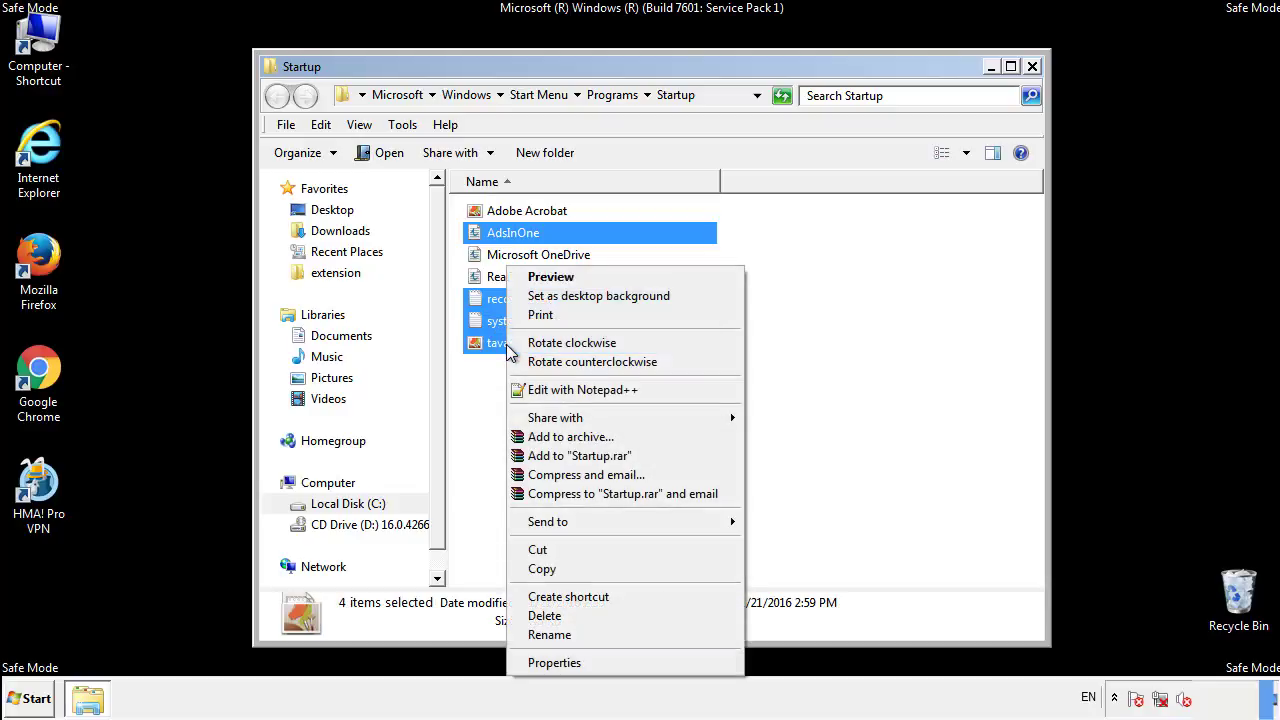
left_click(544, 615)
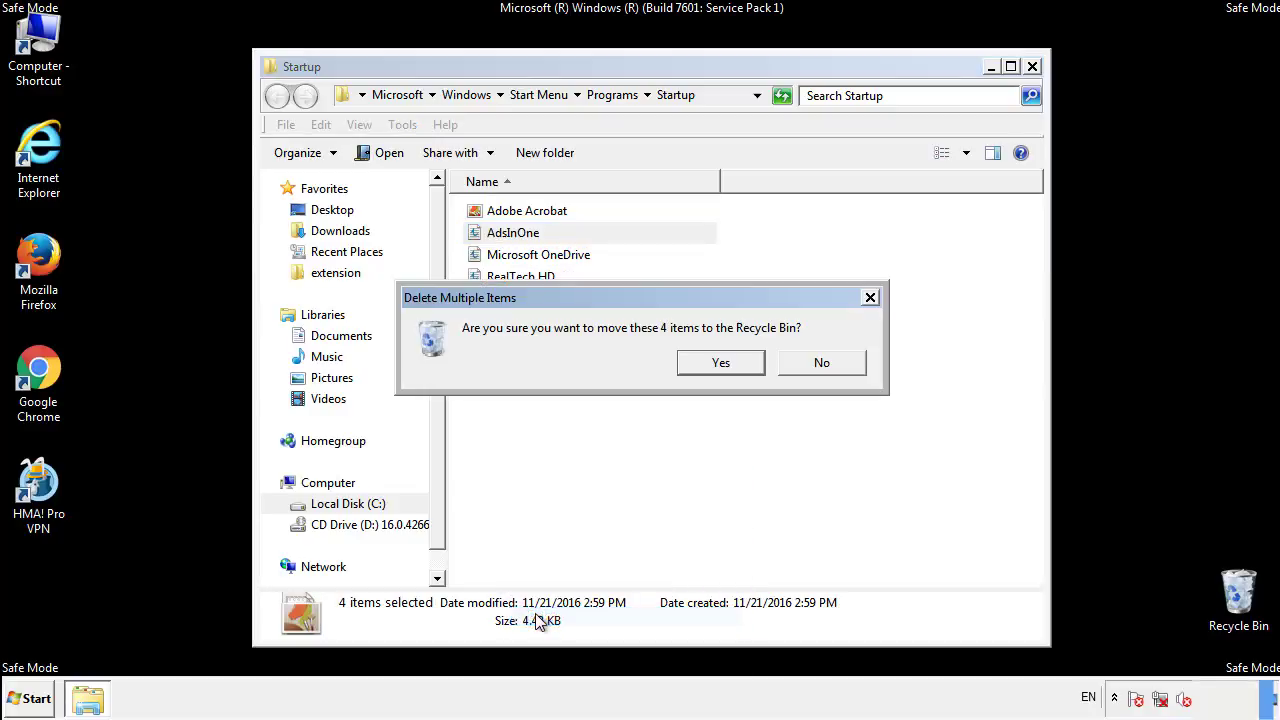
left_click(710, 363)
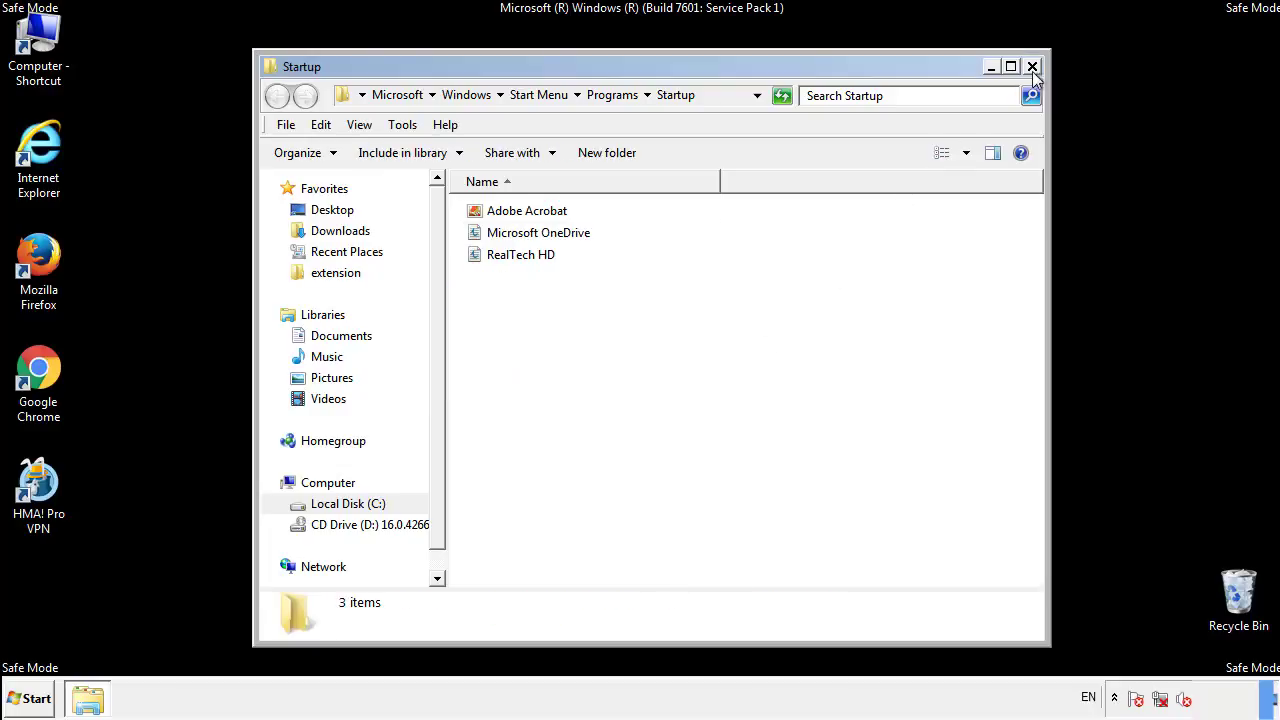
left_click(1033, 60)
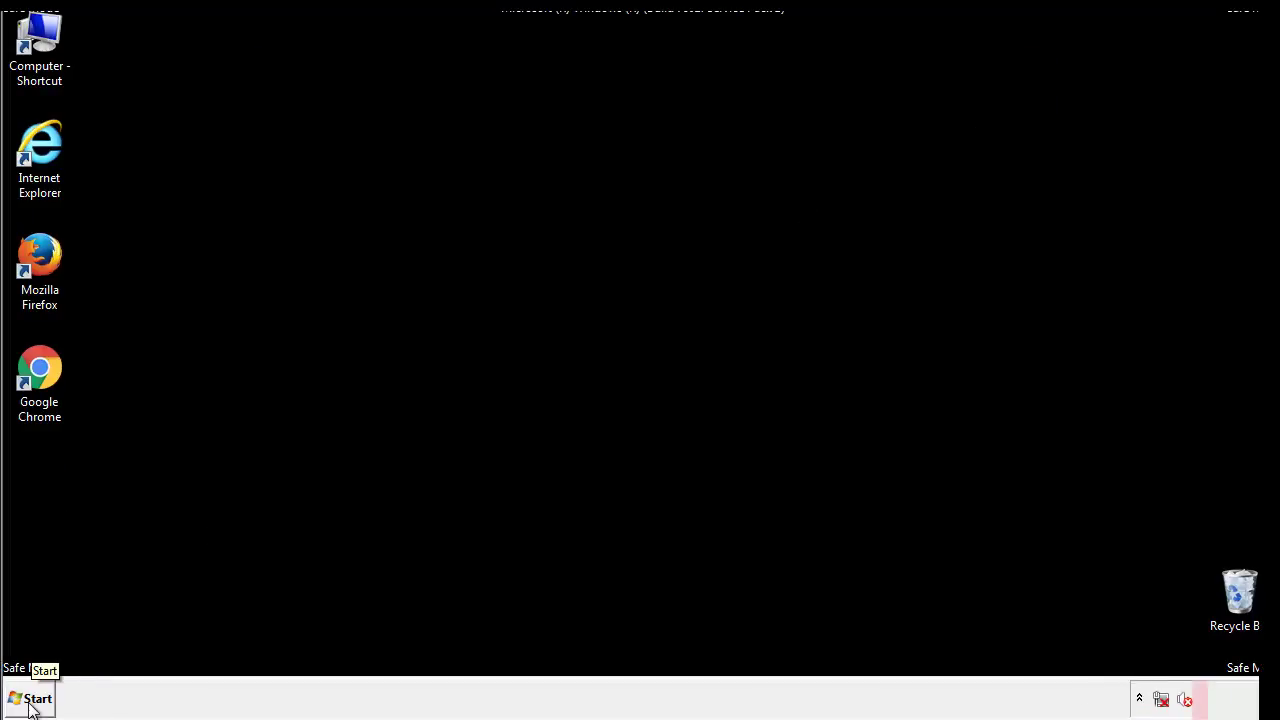
Step: Find and launch the Registry Editor with regedit
left_click(30, 705)
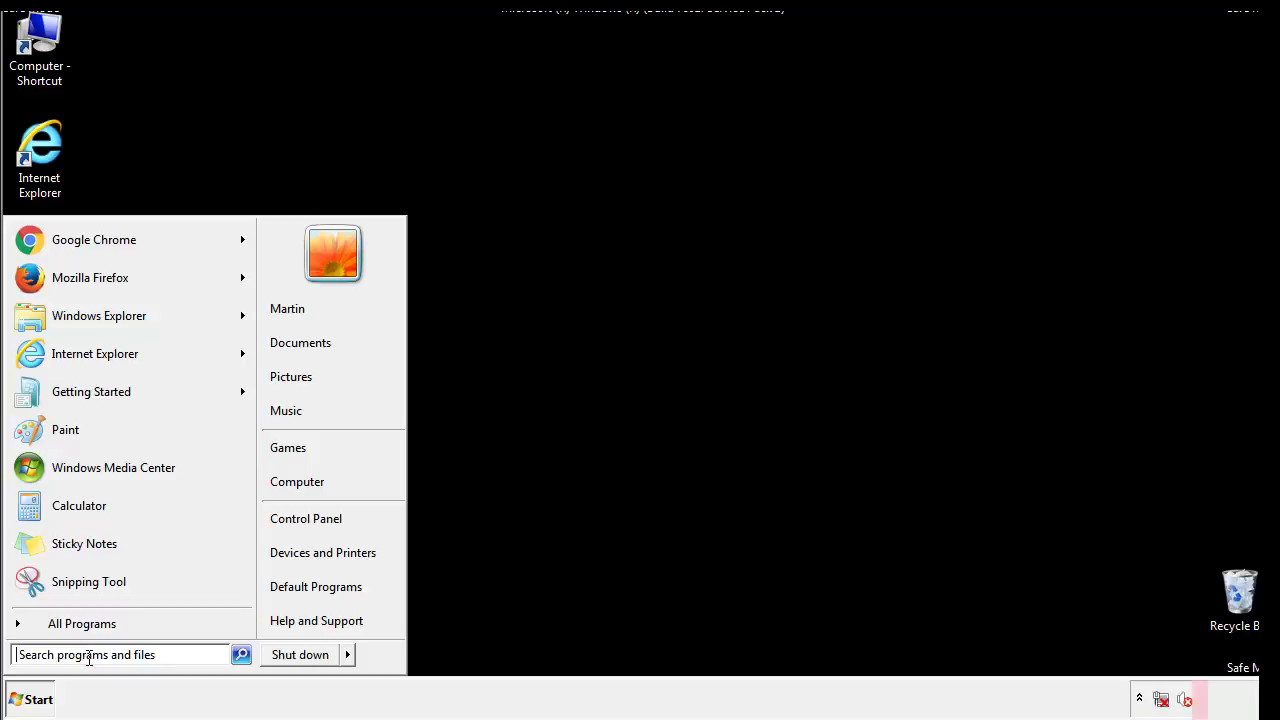
type("reged")
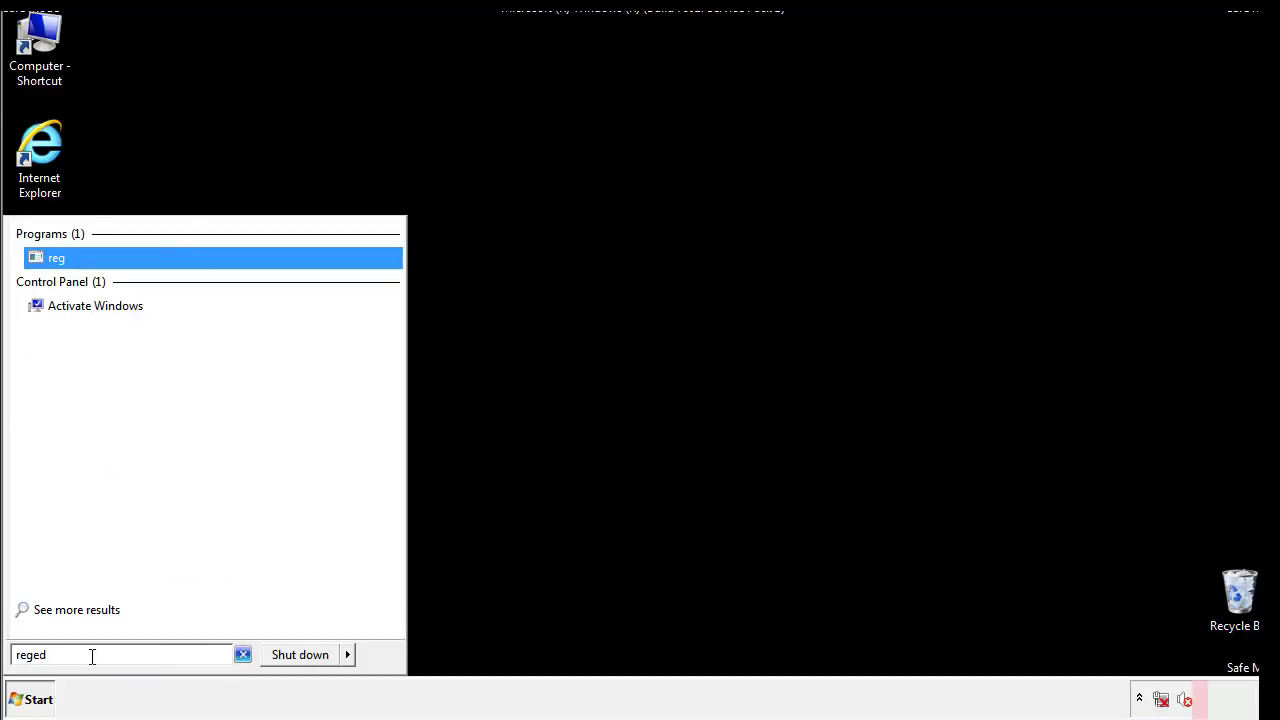
type("it")
key("Return")
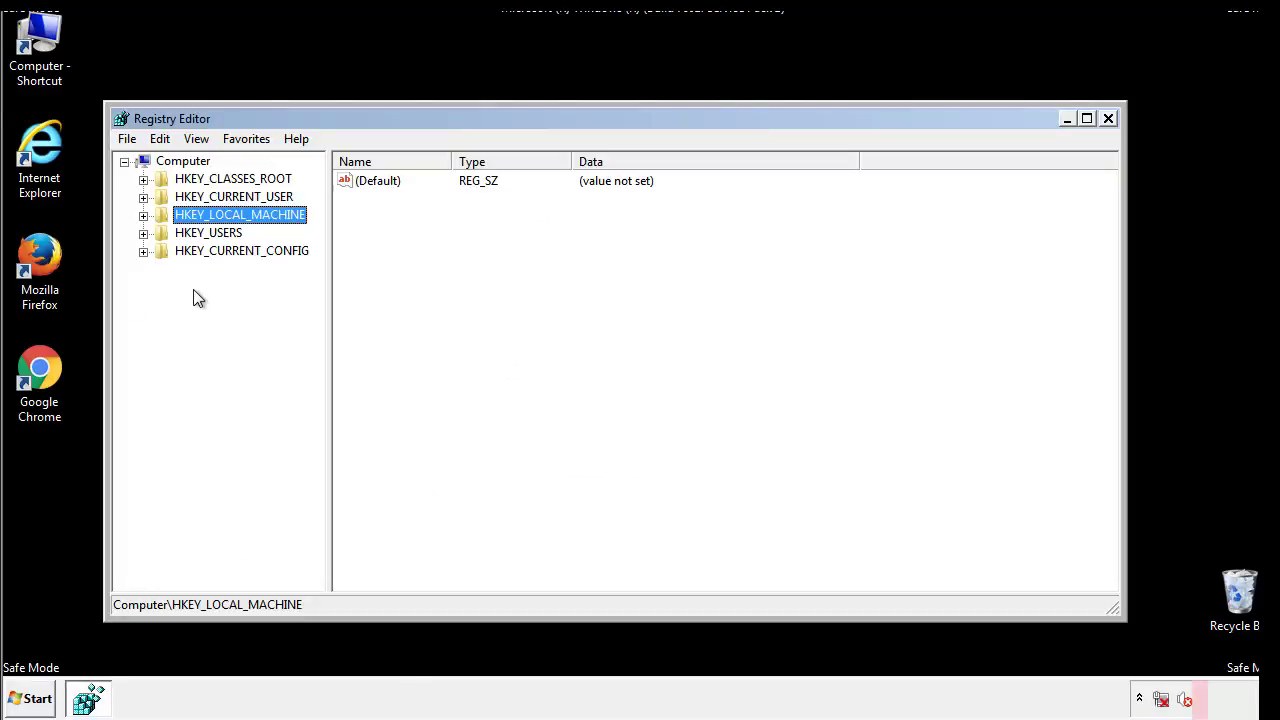
Step: Open the registry key HKEY_LOCAL_MACHINE\SOFTWARE\Microsoft\Windows\CurrentVersion\Run
left_click(143, 216)
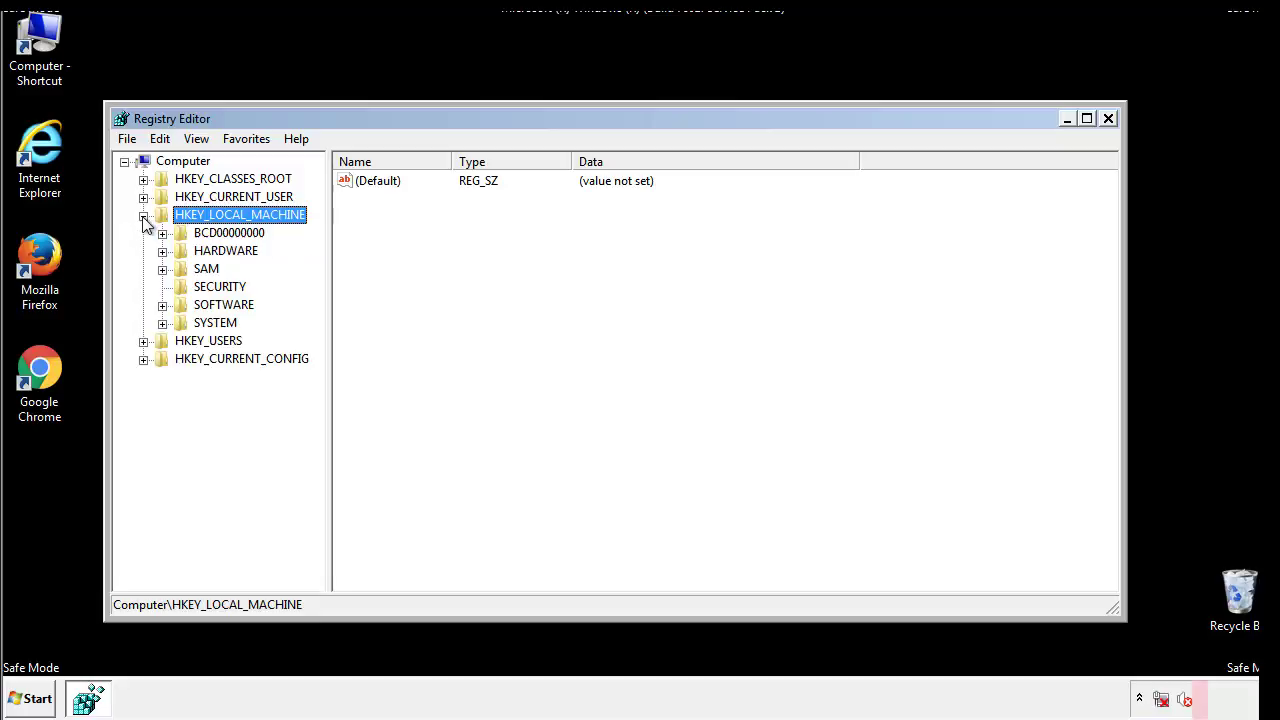
left_click(162, 305)
scroll(316, 310, "down", 1)
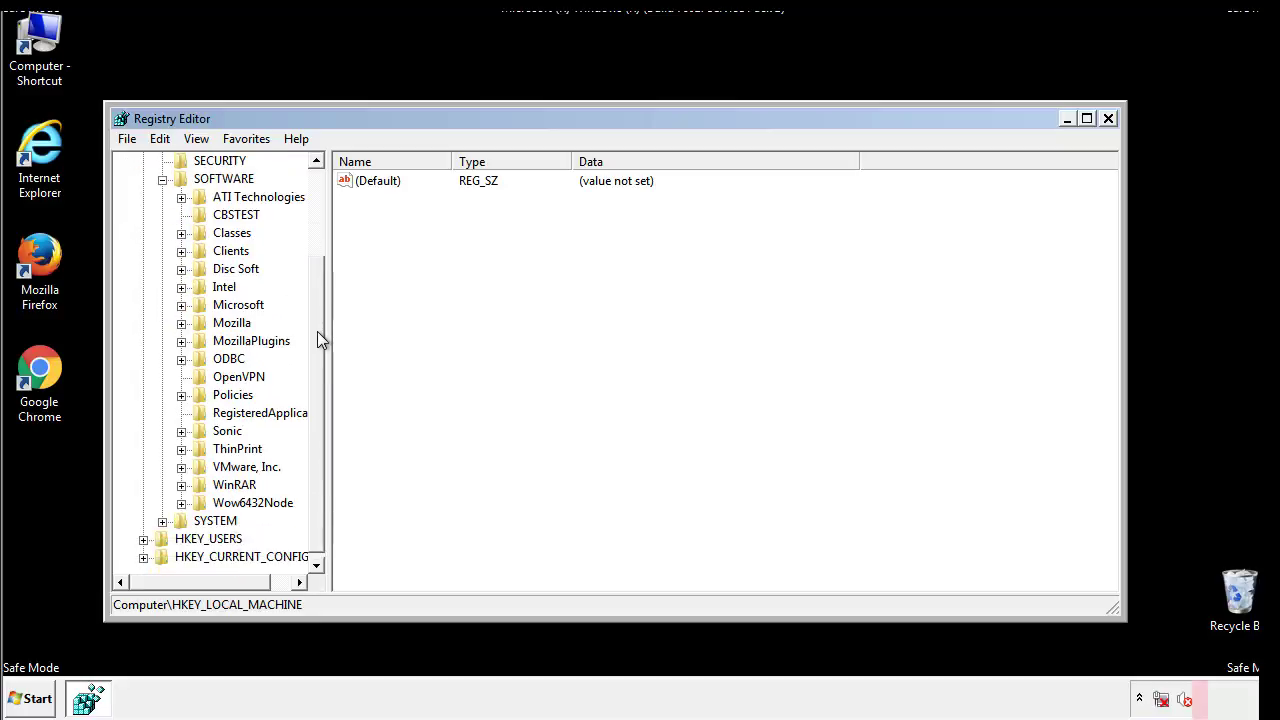
left_click(181, 305)
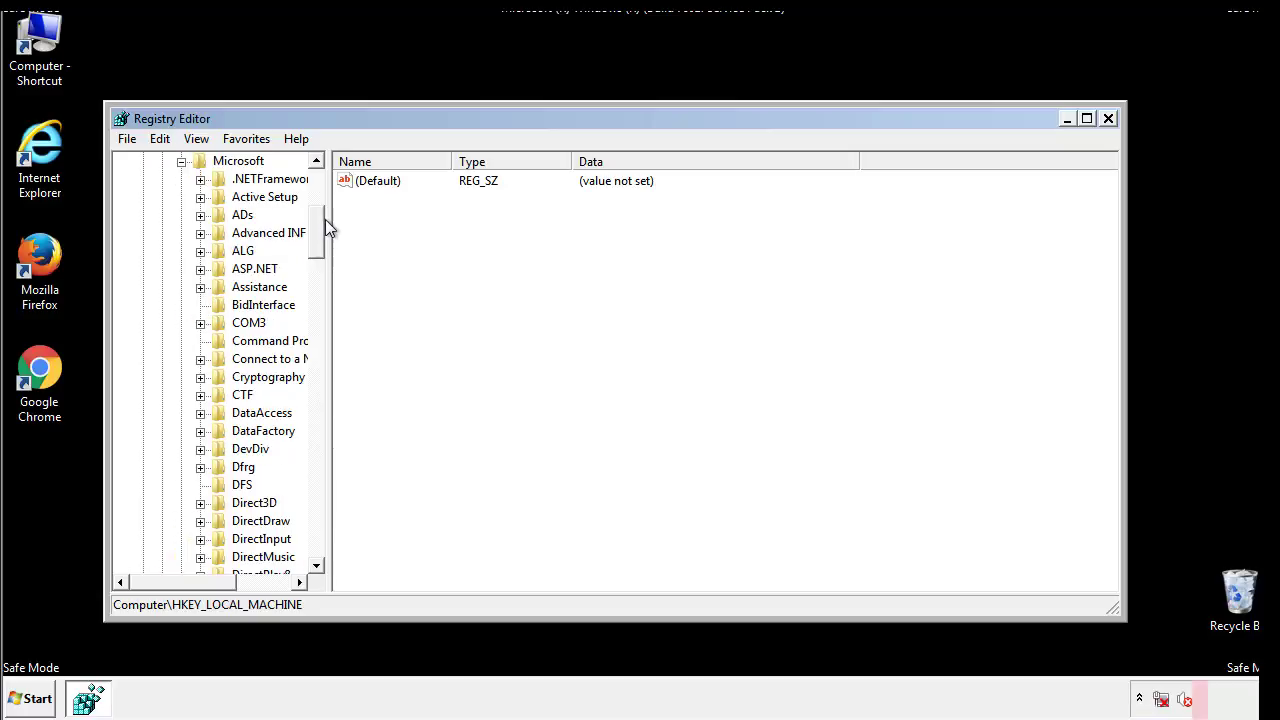
mouse_move(315, 250)
left_mouse_down()
mouse_move(317, 528)
mouse_move(317, 514)
left_mouse_up()
left_click(201, 305)
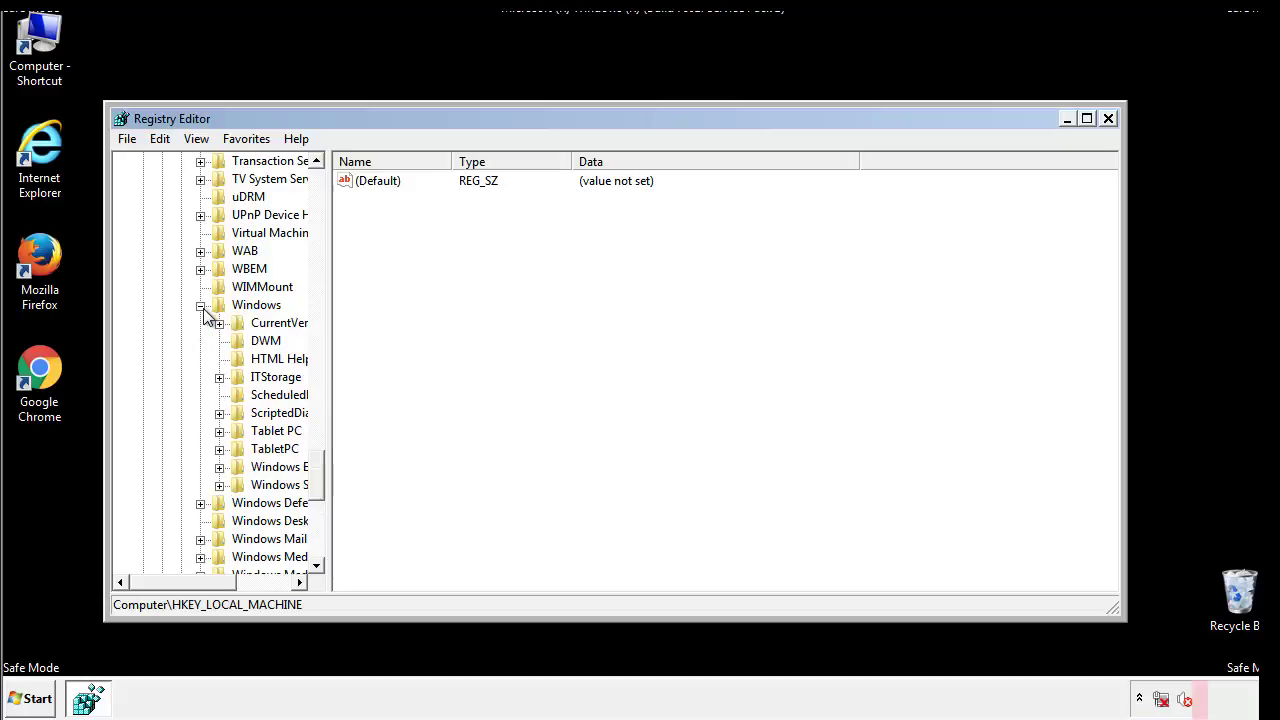
left_click_drag(177, 582, 206, 587)
left_click(165, 323)
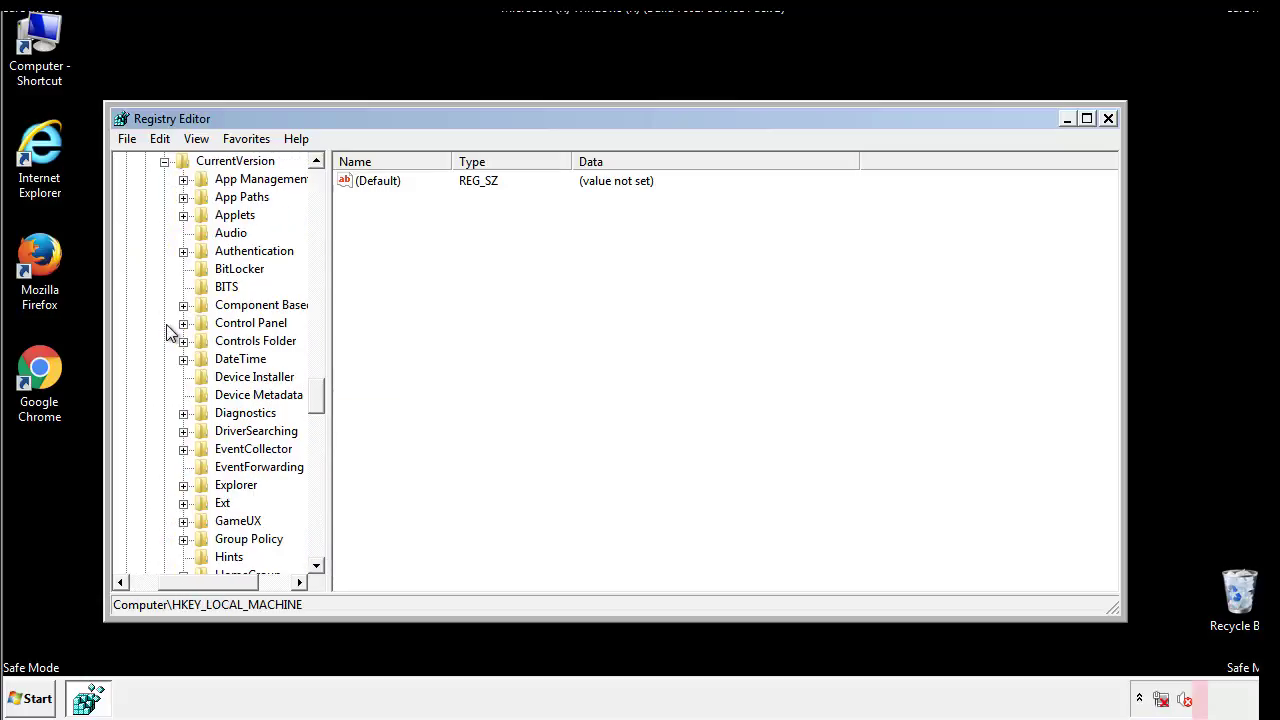
left_click_drag(323, 400, 320, 457)
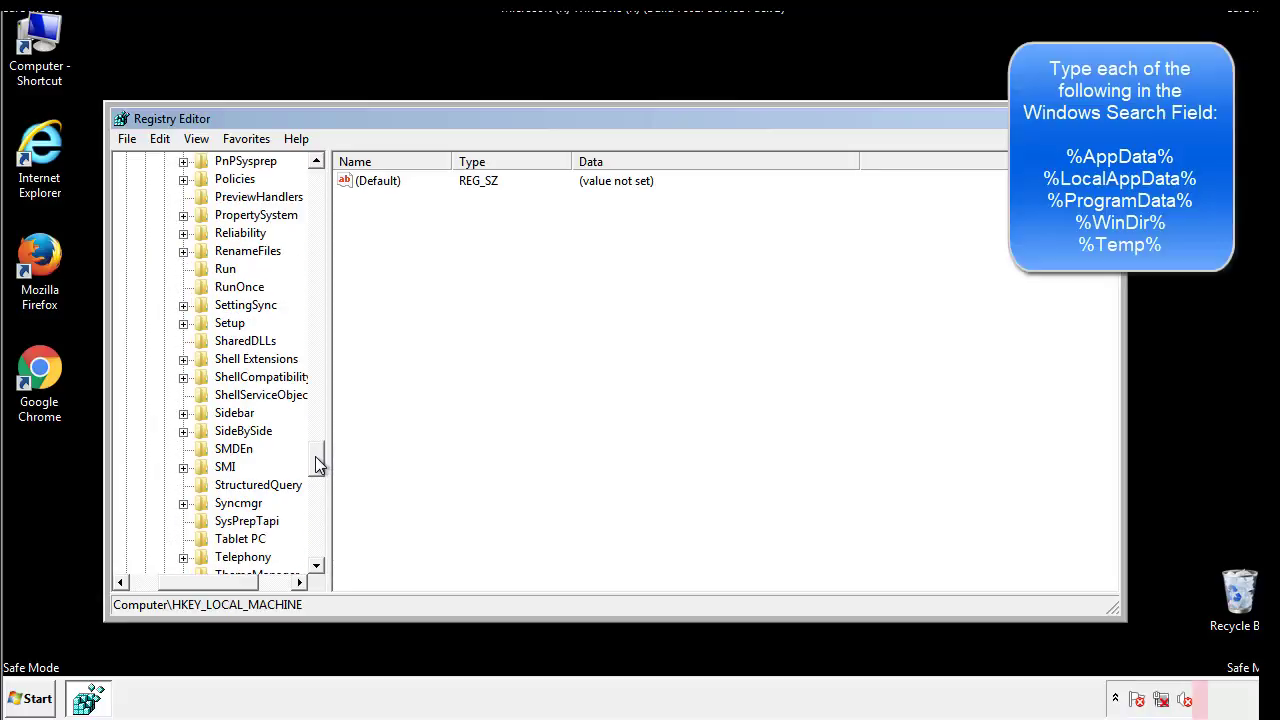
left_click(211, 270)
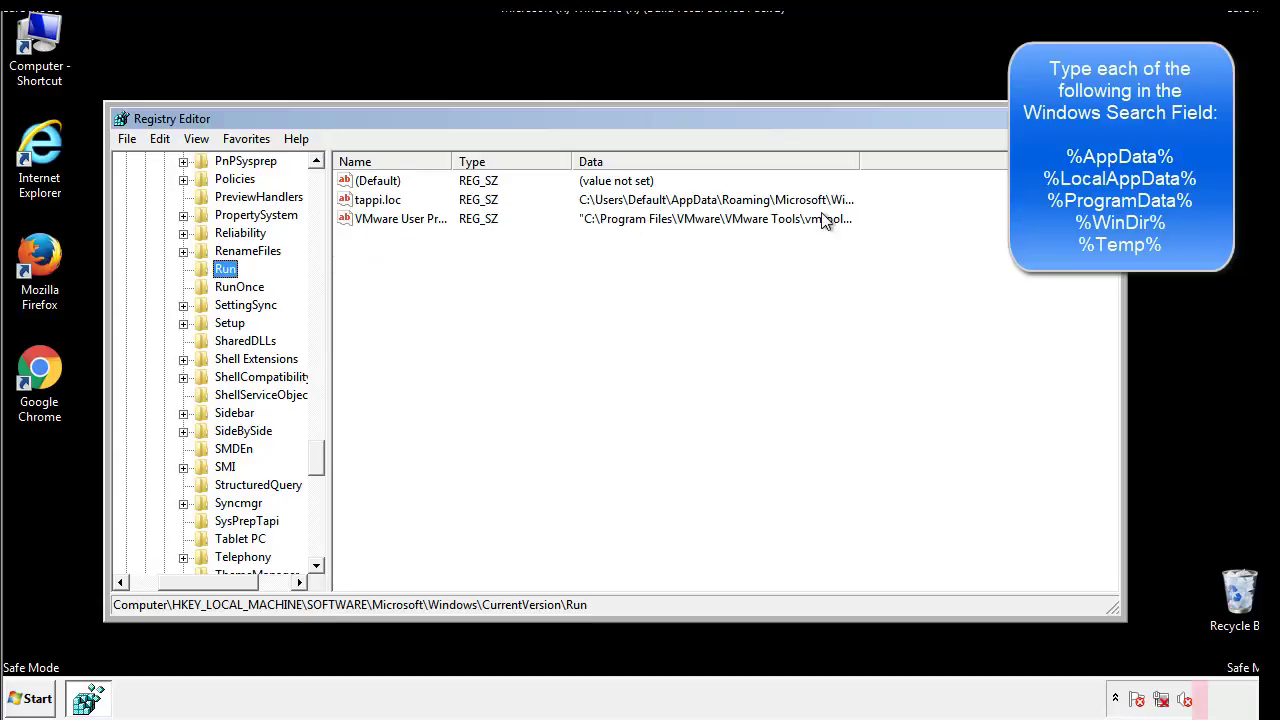
Step: Delete the tappi.loc value from the Run key and collapse the HKEY_LOCAL_MACHINE branch
left_click(378, 202)
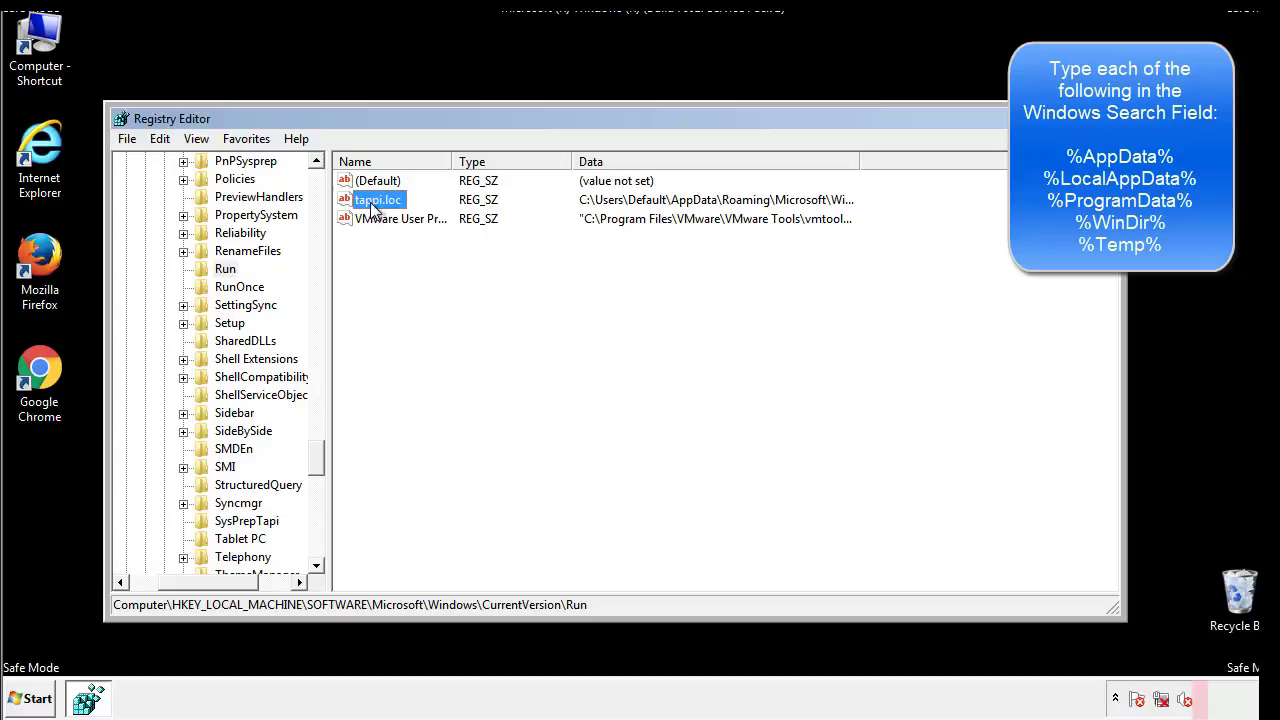
right_click(370, 202)
left_click(400, 260)
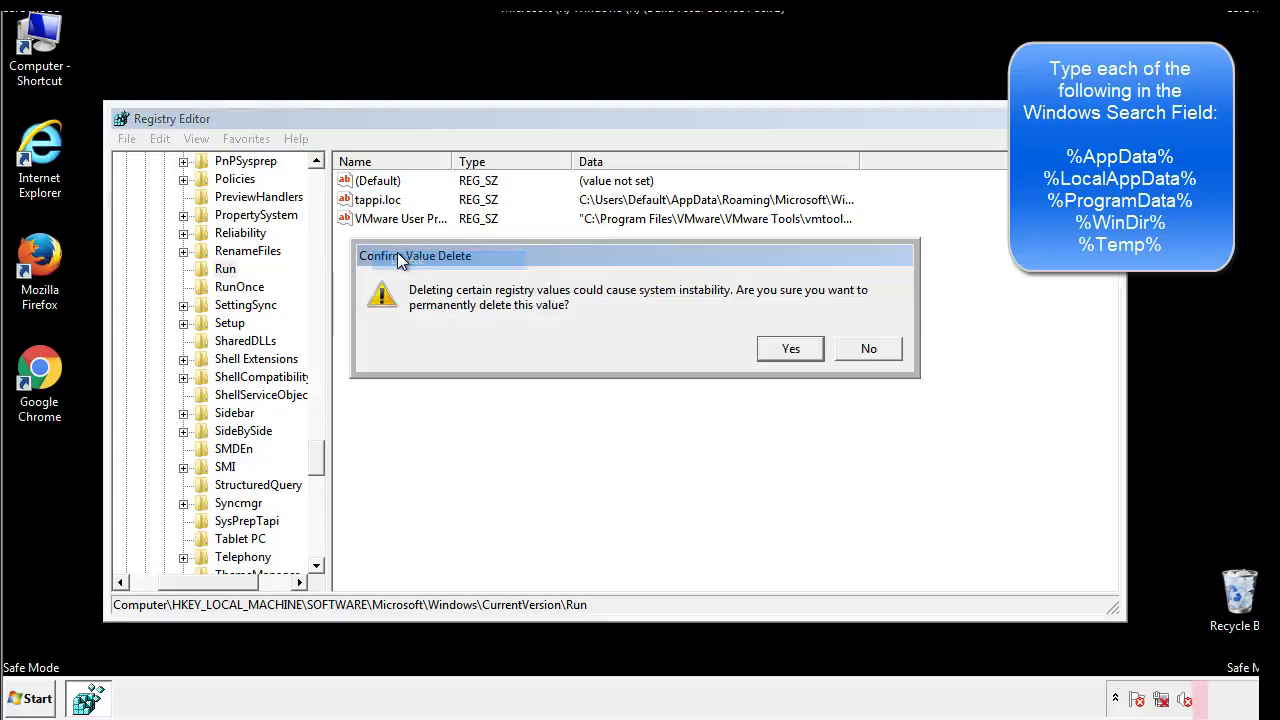
left_click(778, 350)
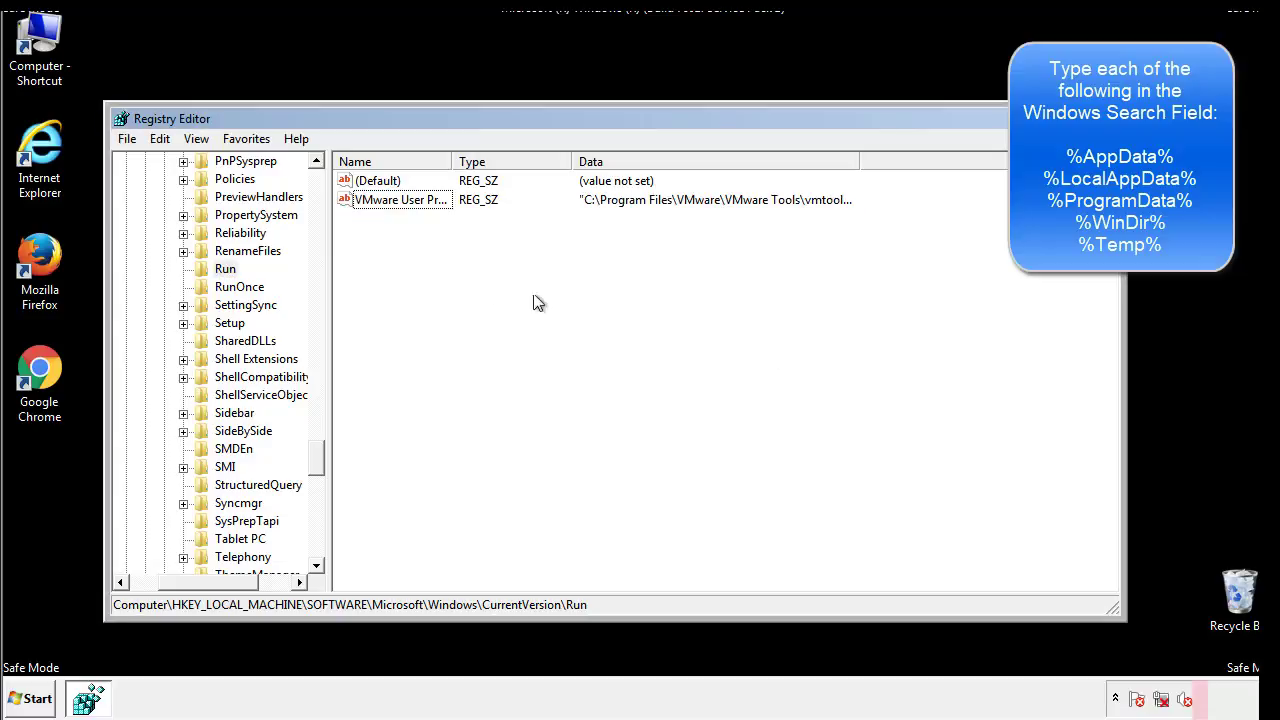
left_click_drag(314, 451, 316, 547)
left_click_drag(238, 582, 157, 596)
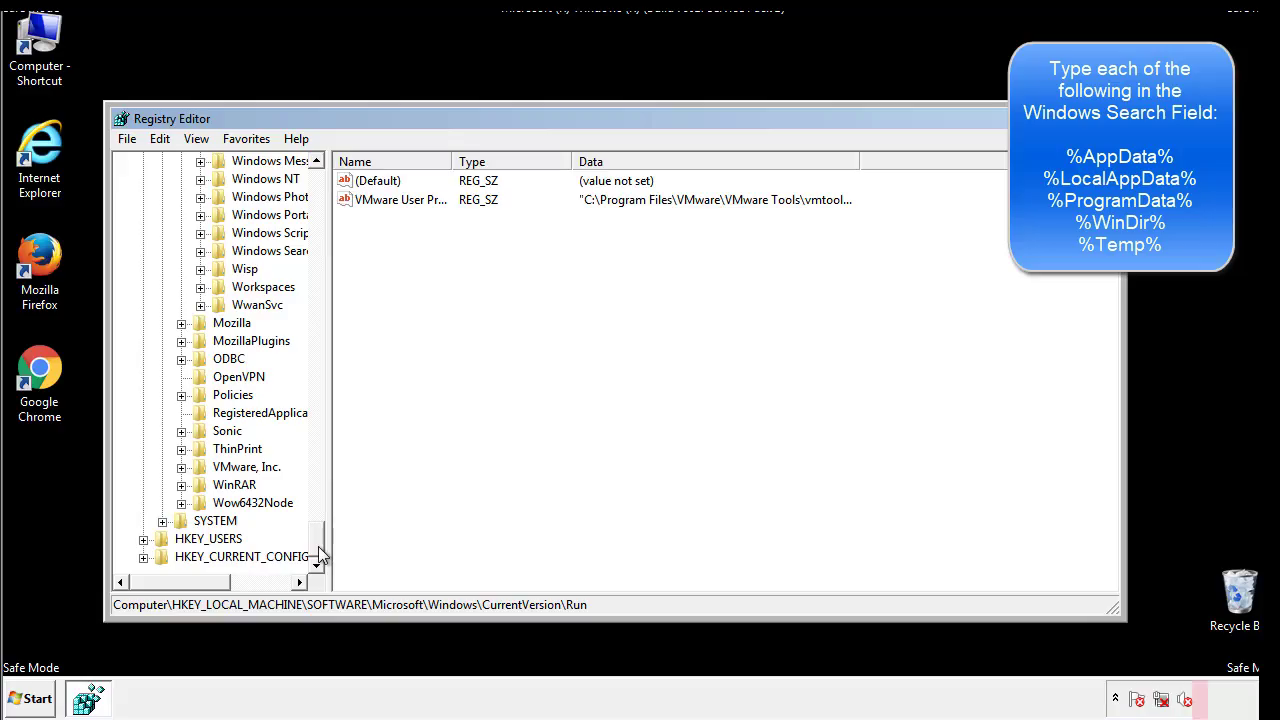
left_click_drag(318, 548, 326, 195)
left_click(143, 215)
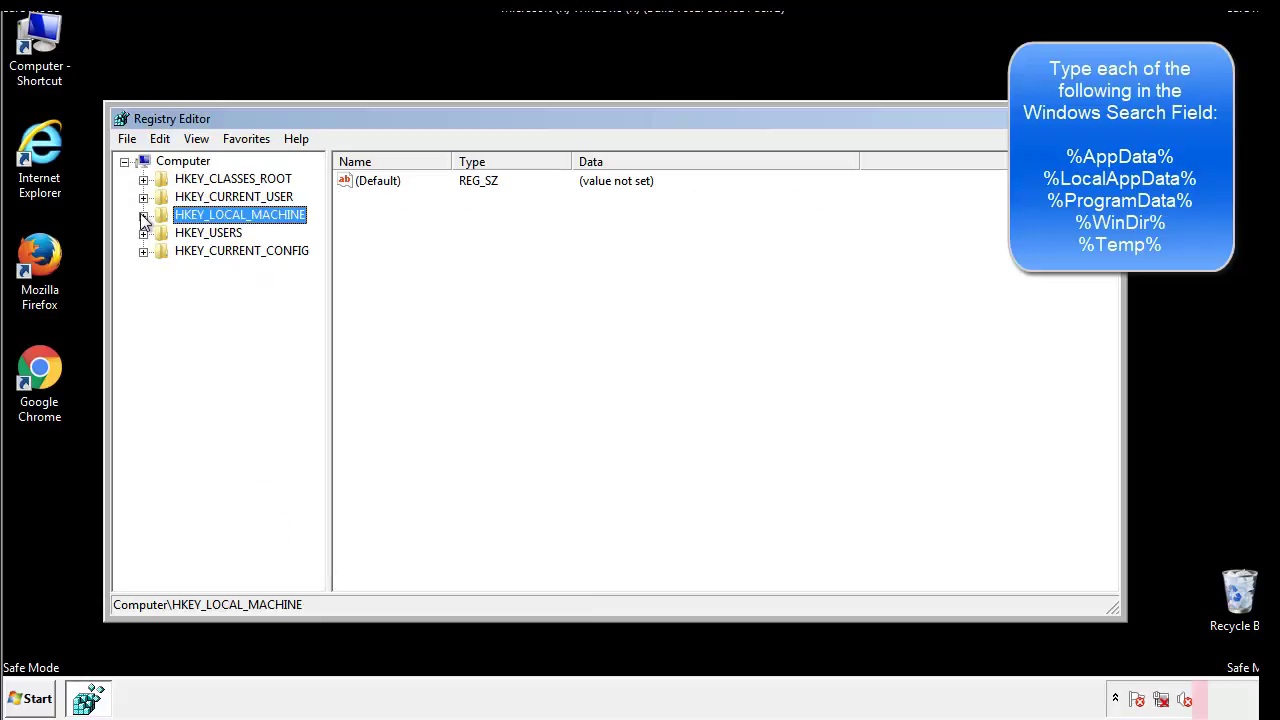
Step: Open the registry key HKEY_CURRENT_USER\Software\Microsoft\Windows\CurrentVersion\Run to inspect its startup values
left_click(143, 197)
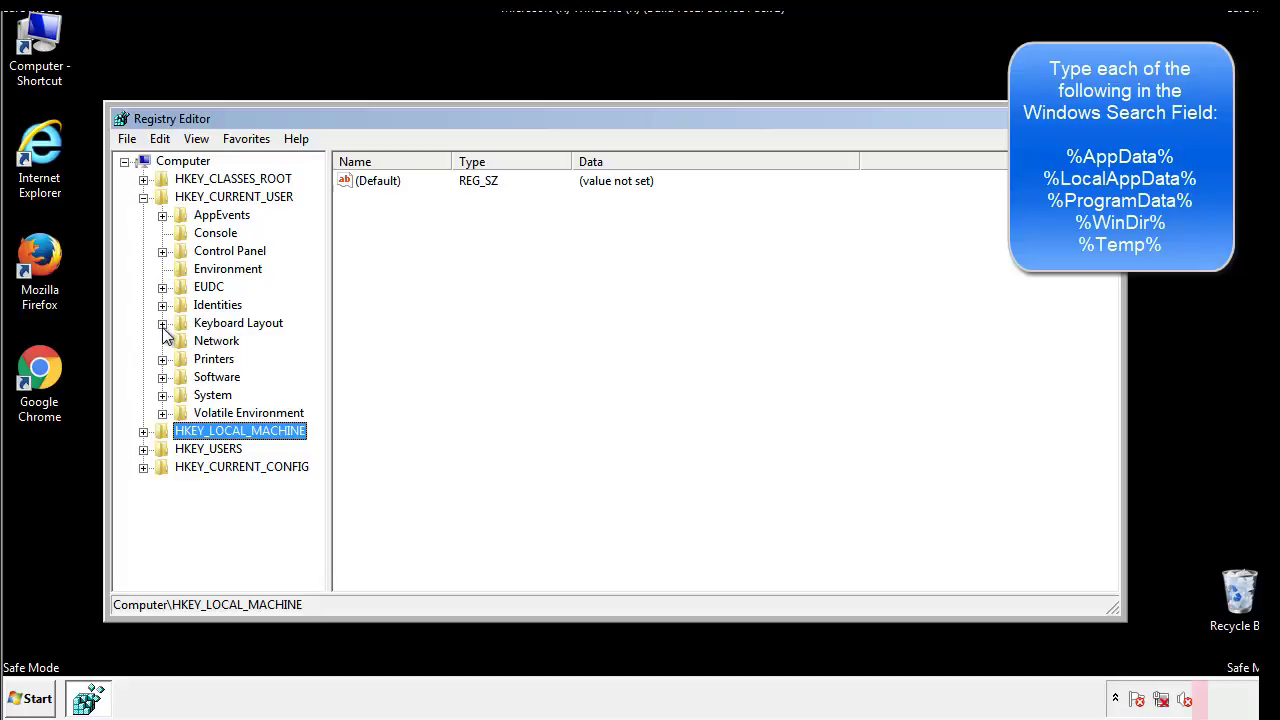
left_click(162, 378)
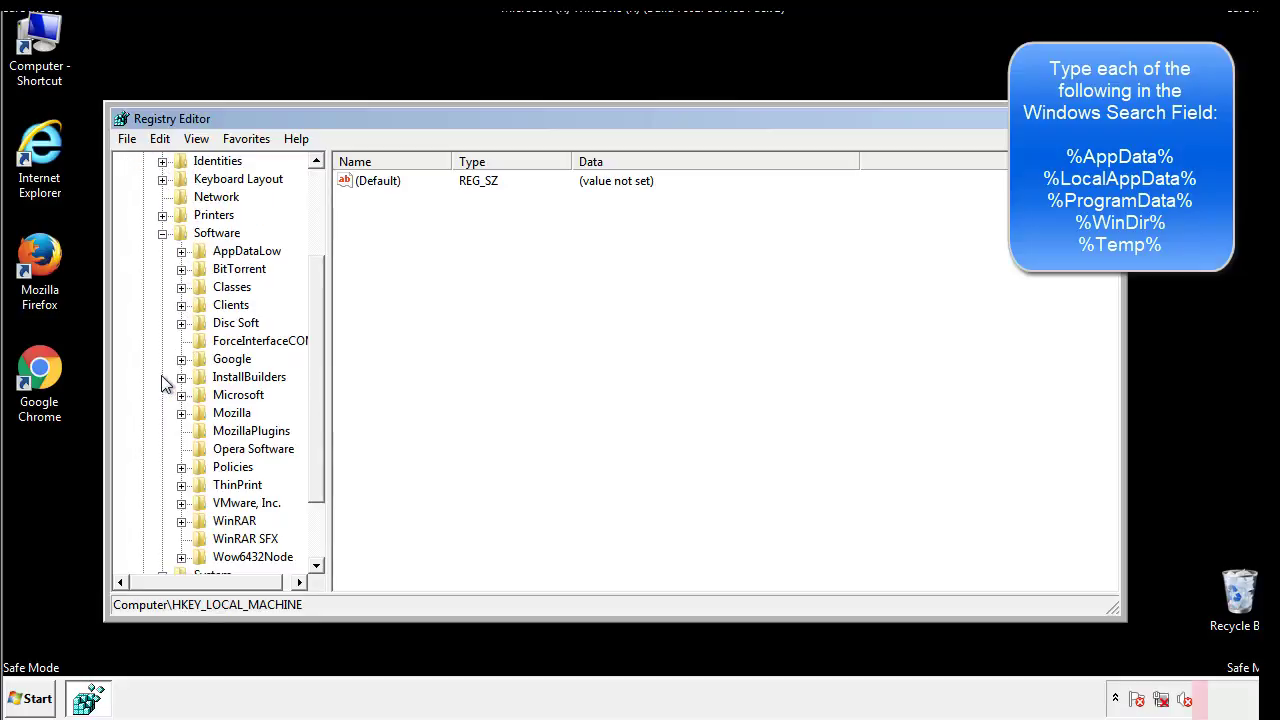
left_click_drag(314, 363, 314, 381)
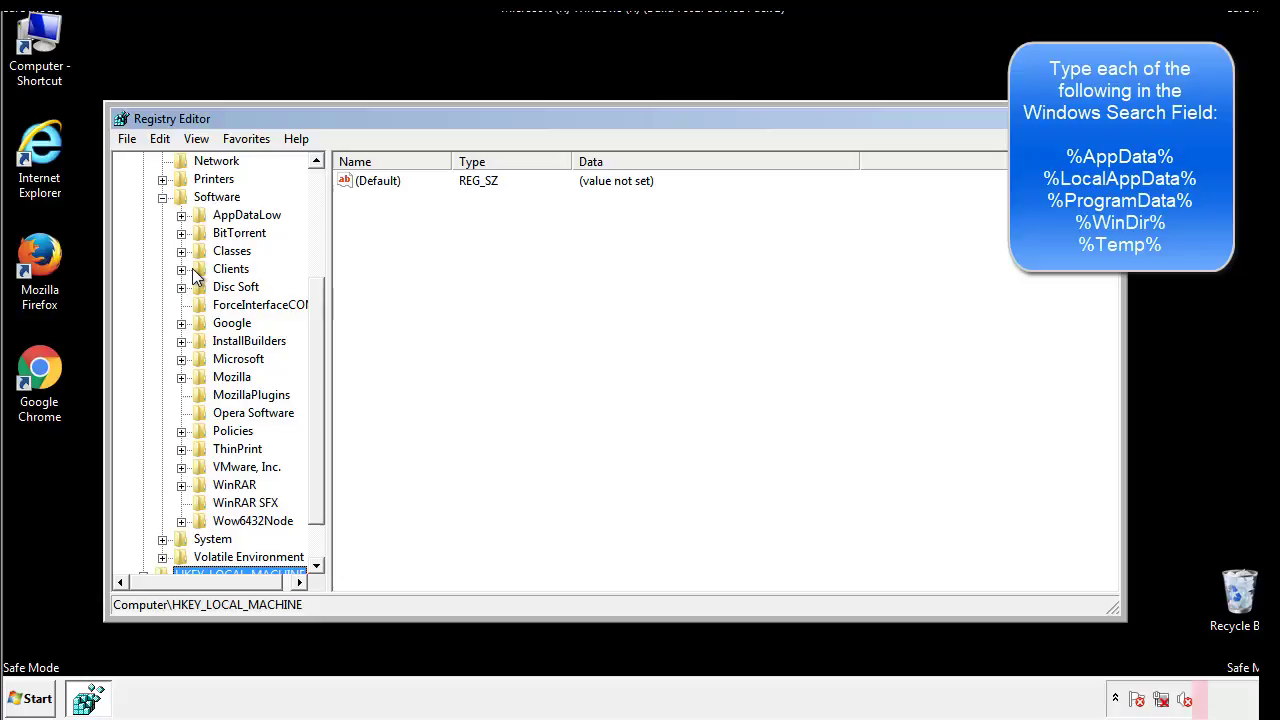
left_click(182, 360)
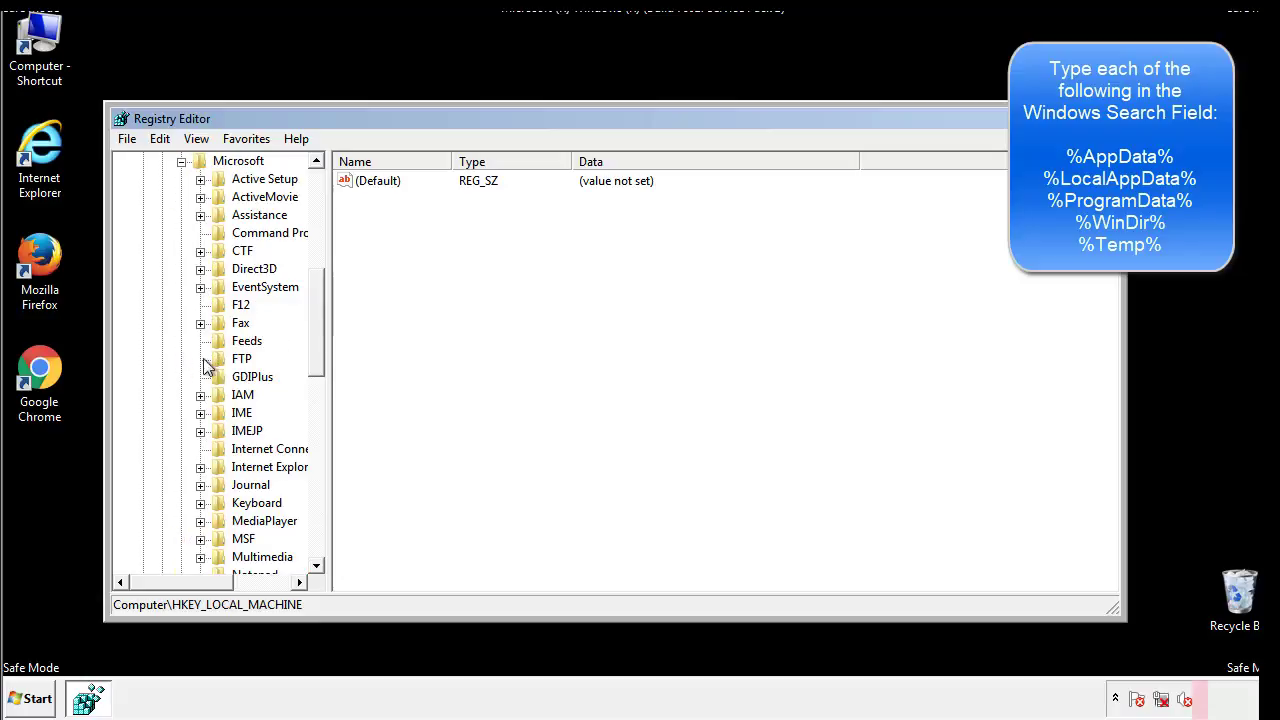
left_click_drag(314, 292, 315, 418)
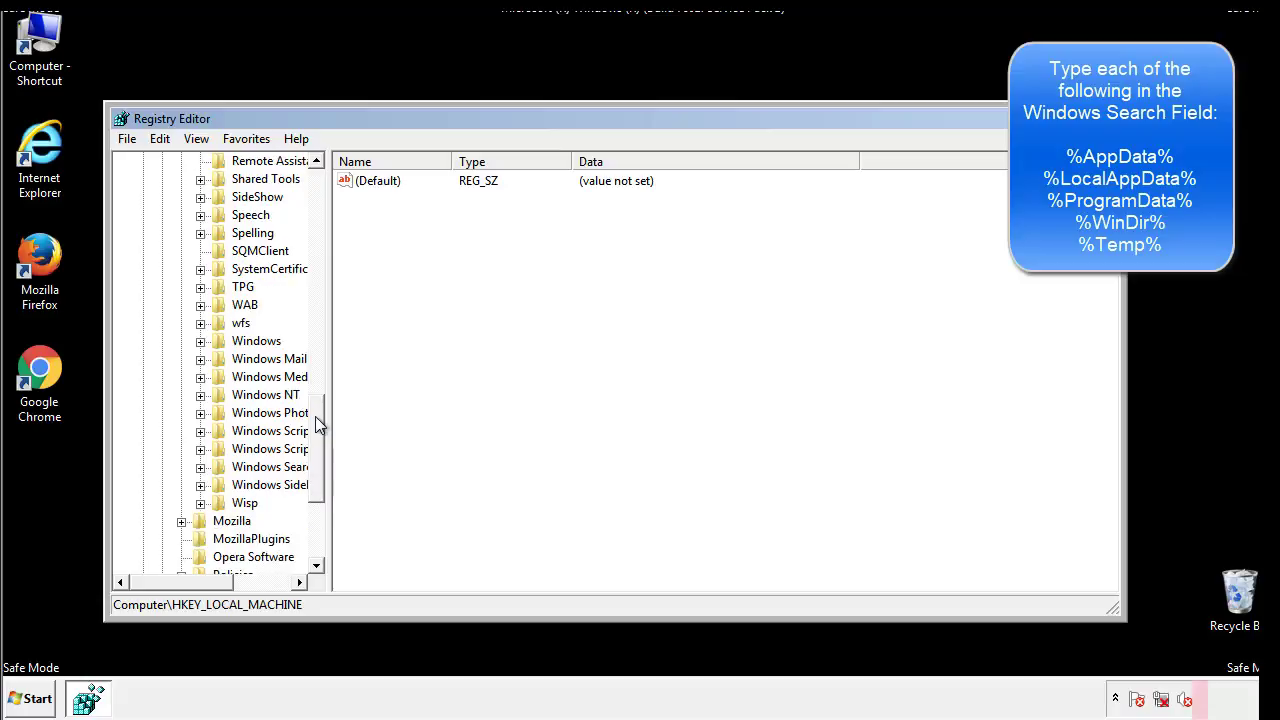
left_click(200, 341)
left_click(219, 359)
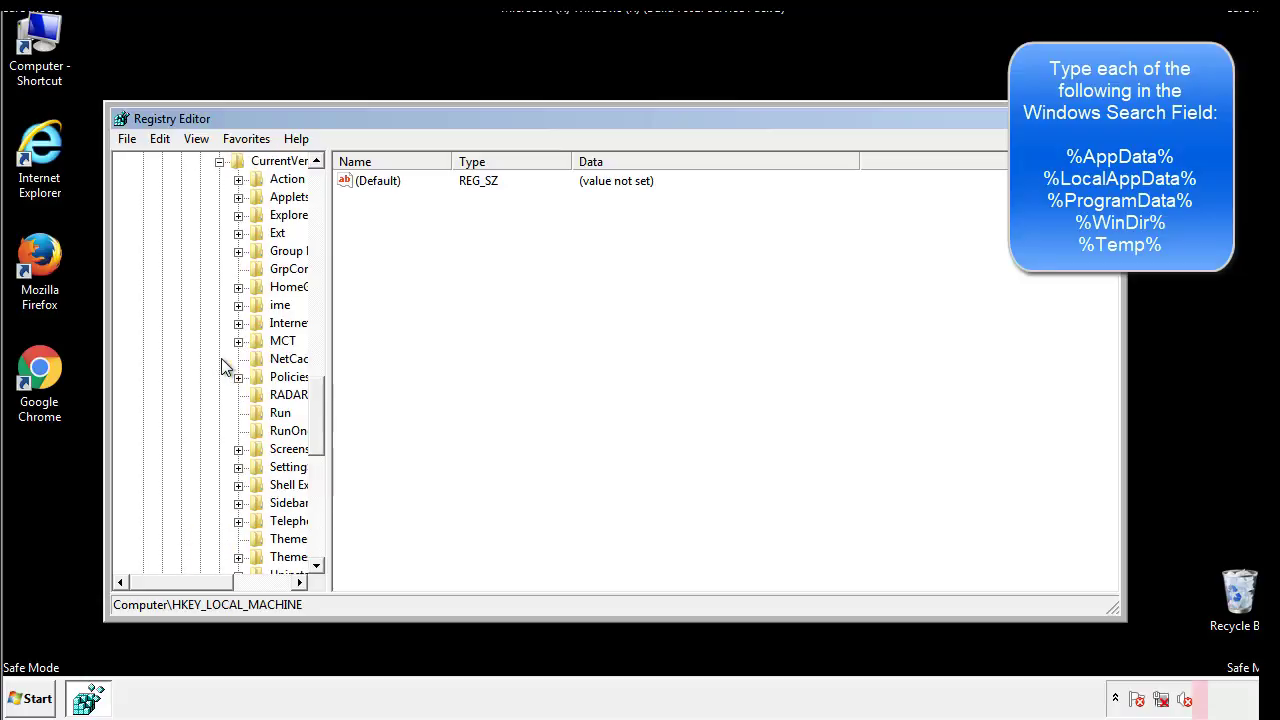
left_click_drag(195, 588, 225, 582)
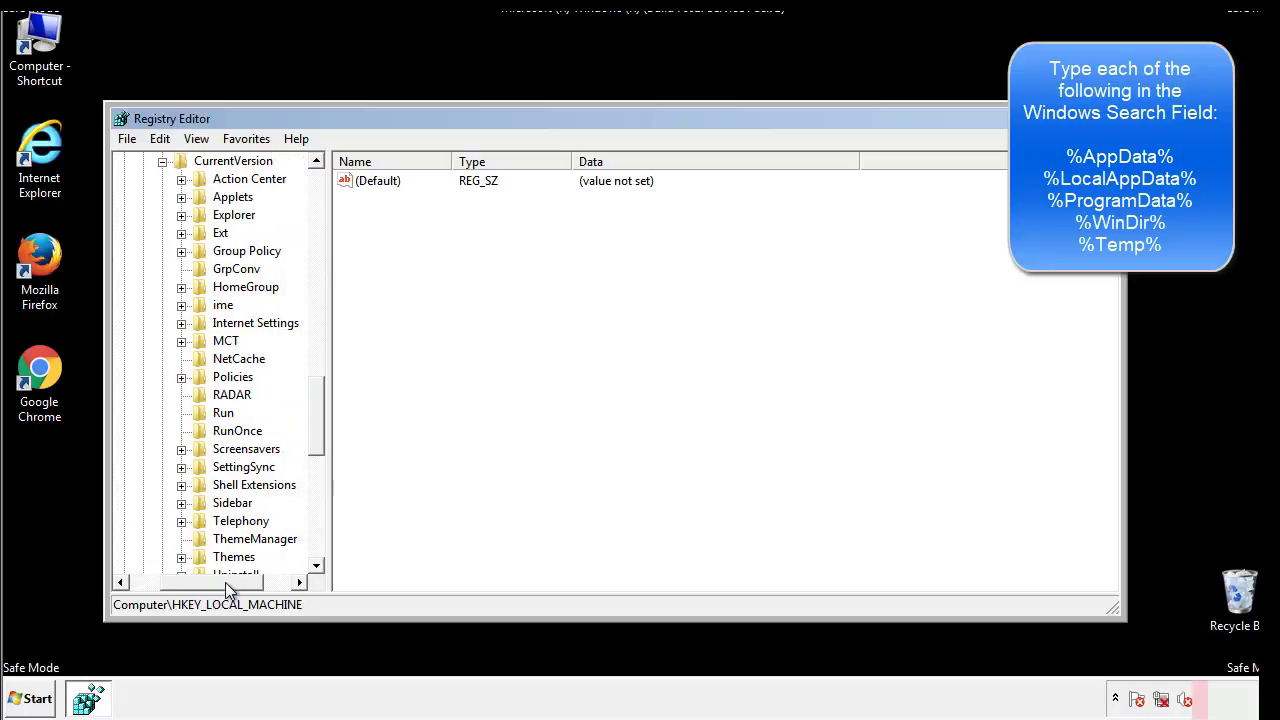
left_click(220, 411)
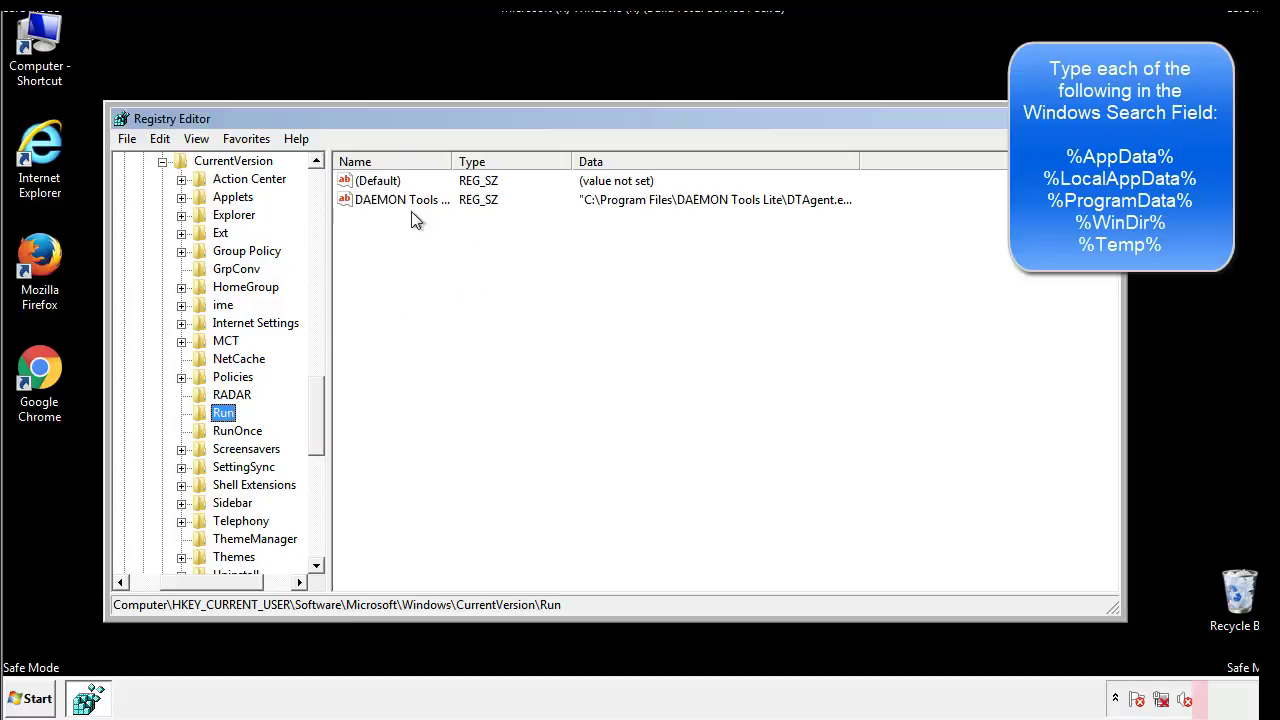
Step: Collapse the Windows key under HKEY_CURRENT_USER\Software\Microsoft and return to the start of the registry tree
left_click(545, 230)
left_click_drag(391, 236, 456, 227)
left_click_drag(212, 579, 185, 588)
left_click_drag(324, 436, 316, 418)
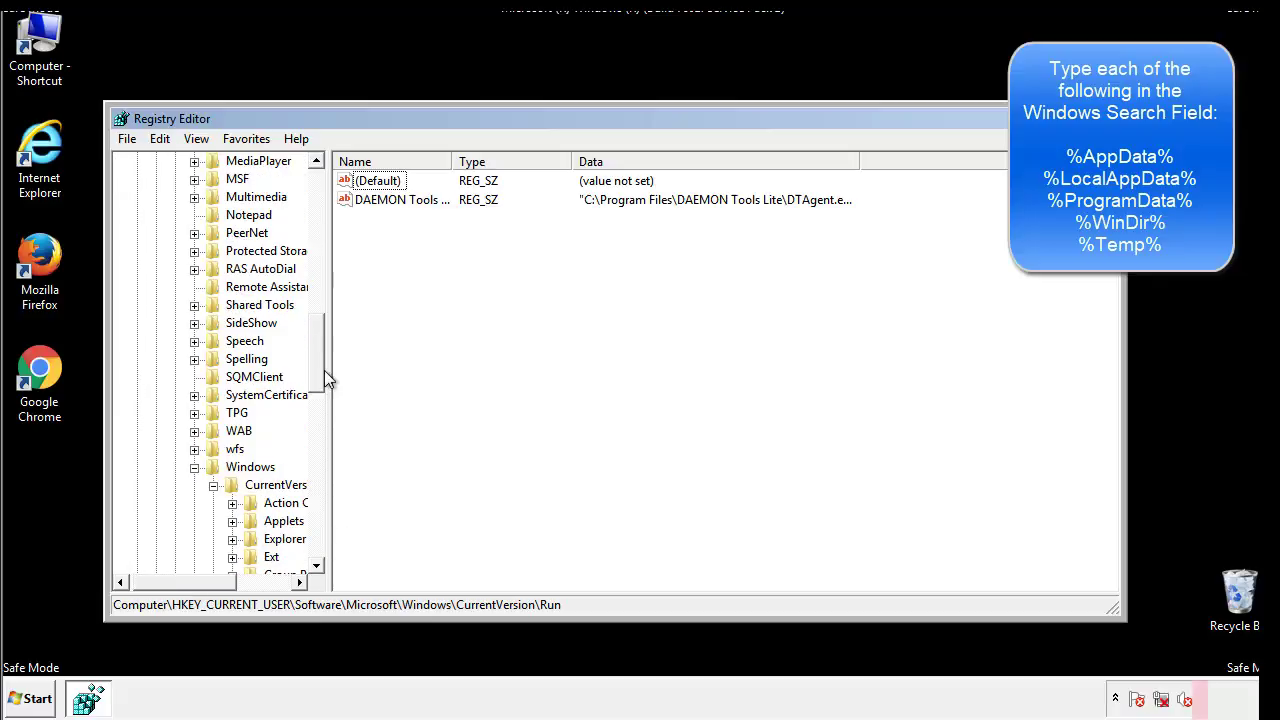
left_click(194, 467)
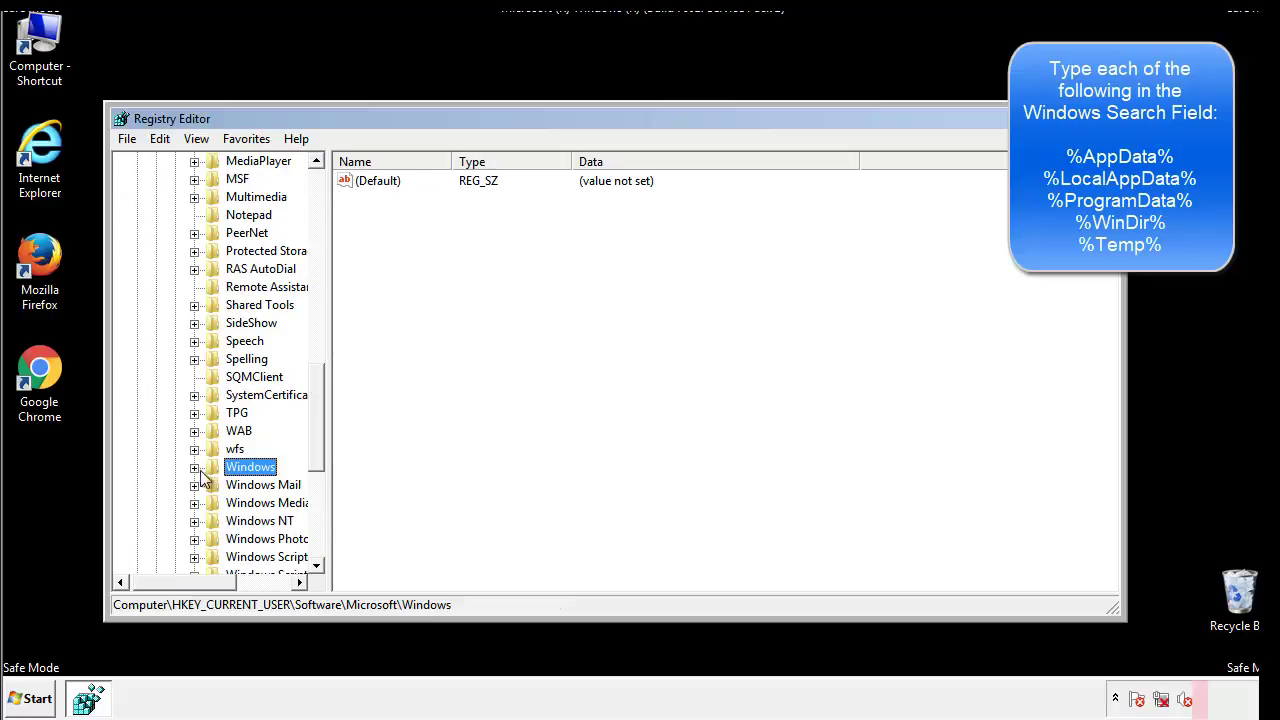
left_click_drag(321, 445, 322, 247)
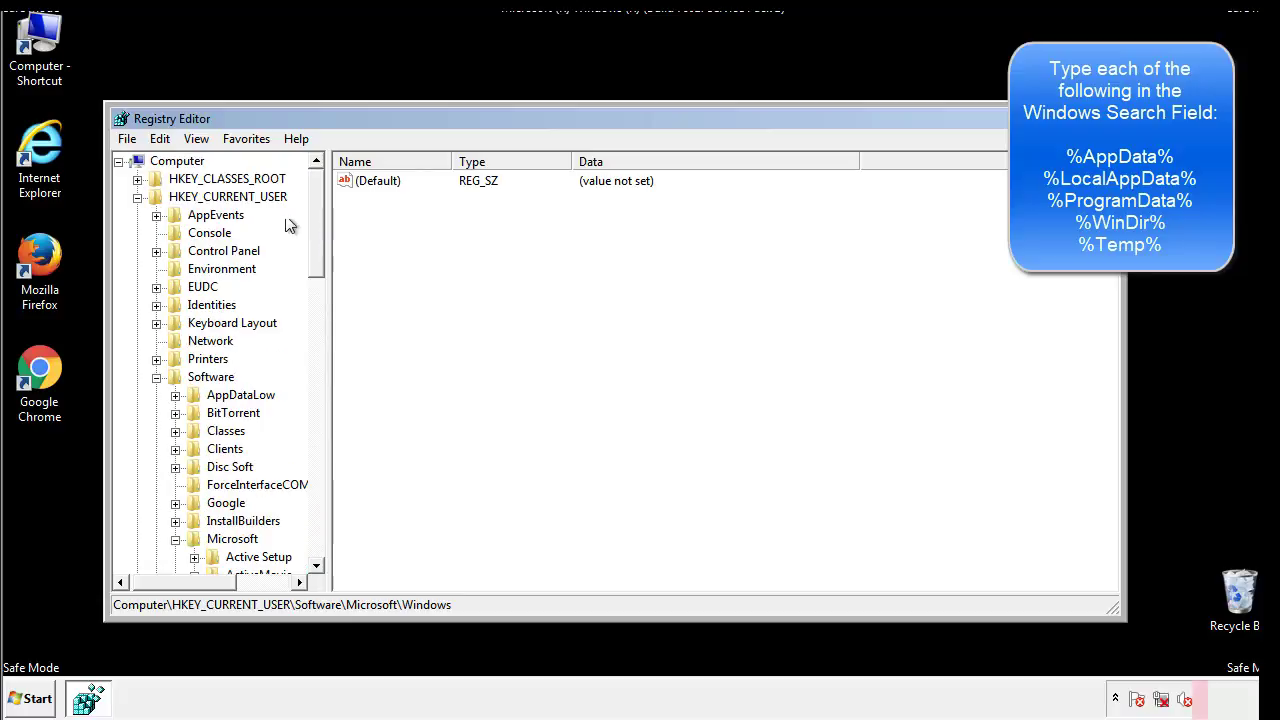
Step: Search the registry for %temp%
left_click(166, 140)
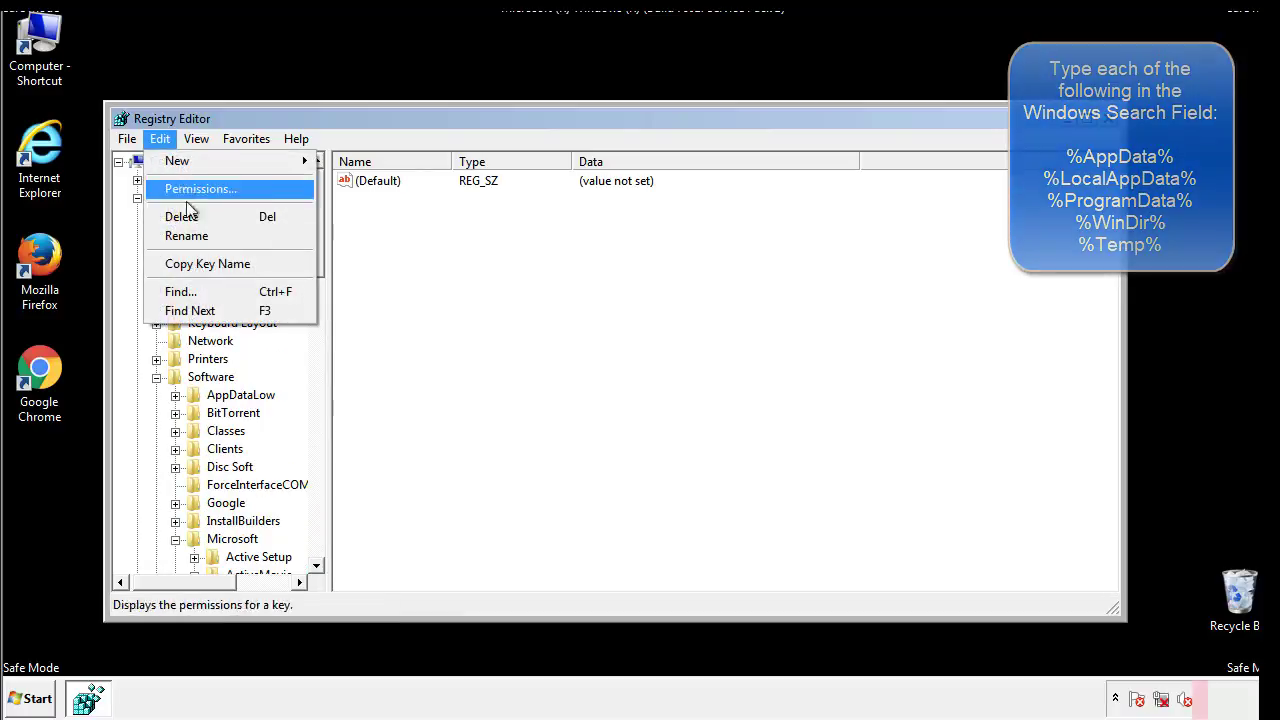
left_click(181, 291)
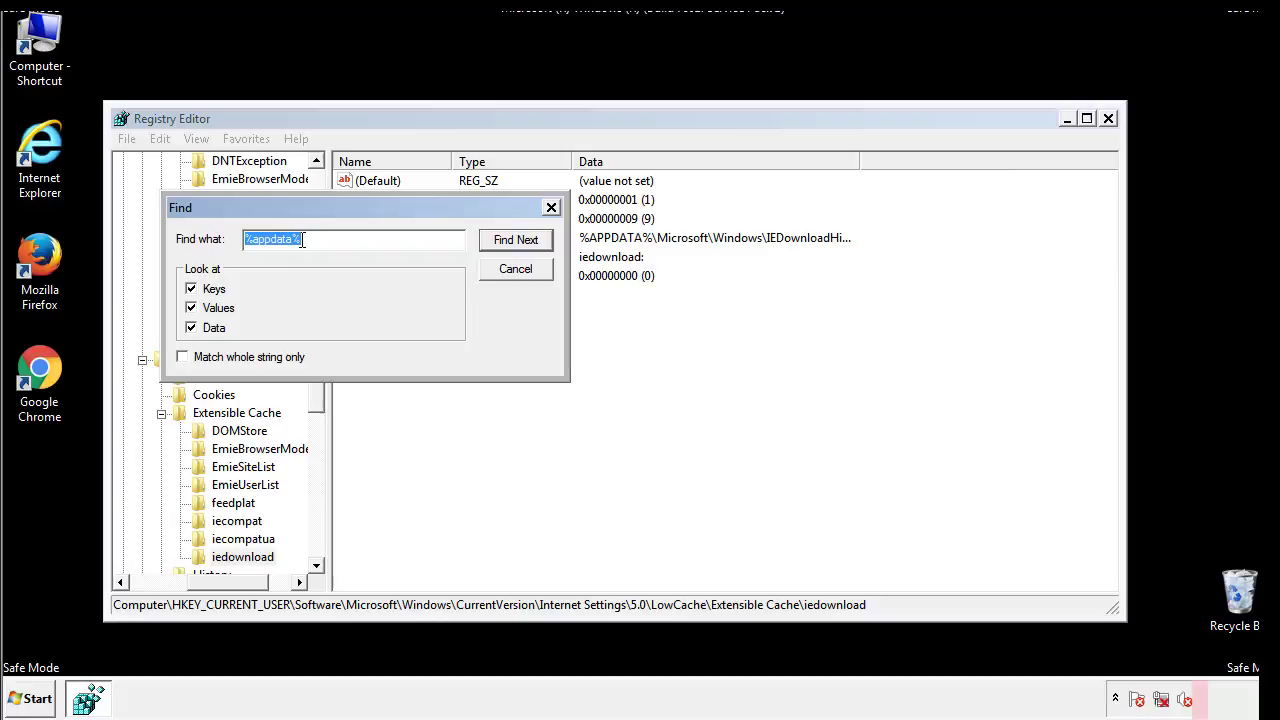
type("%temp%")
key("Return")
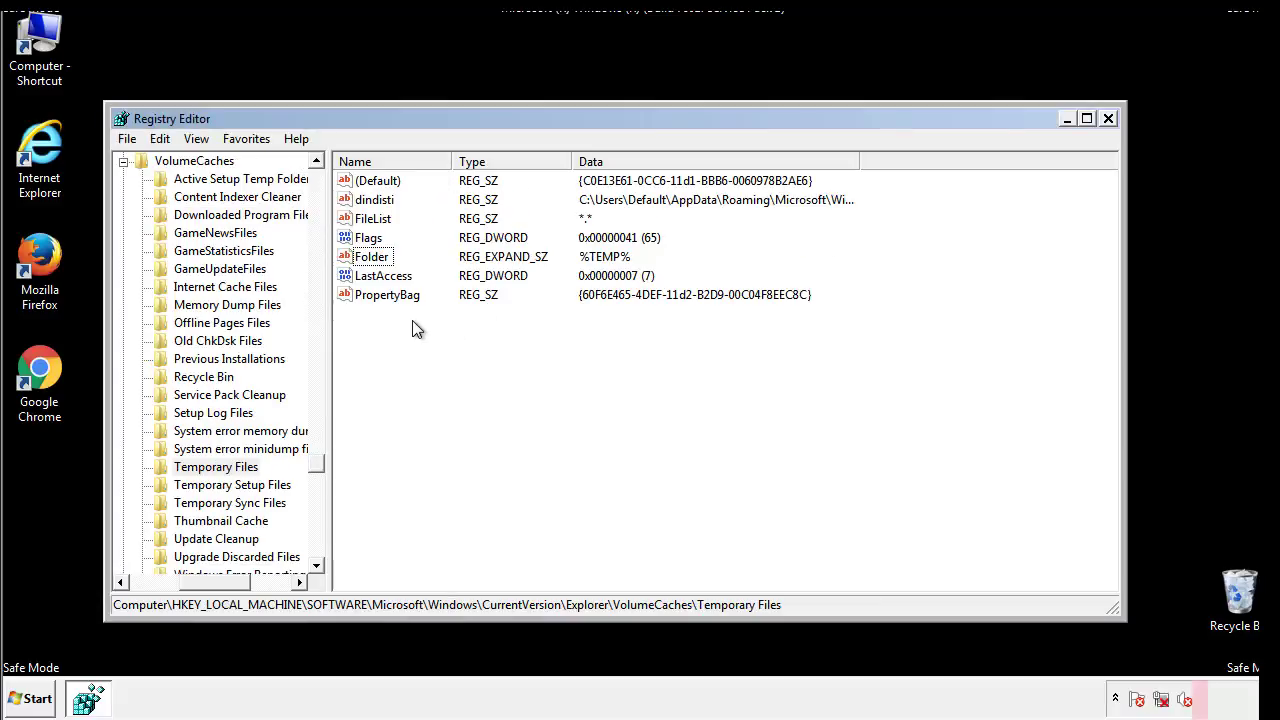
Step: Delete all values in the VolumeCaches\Temporary Files registry key and close the Registry Editor
left_click_drag(411, 320, 361, 180)
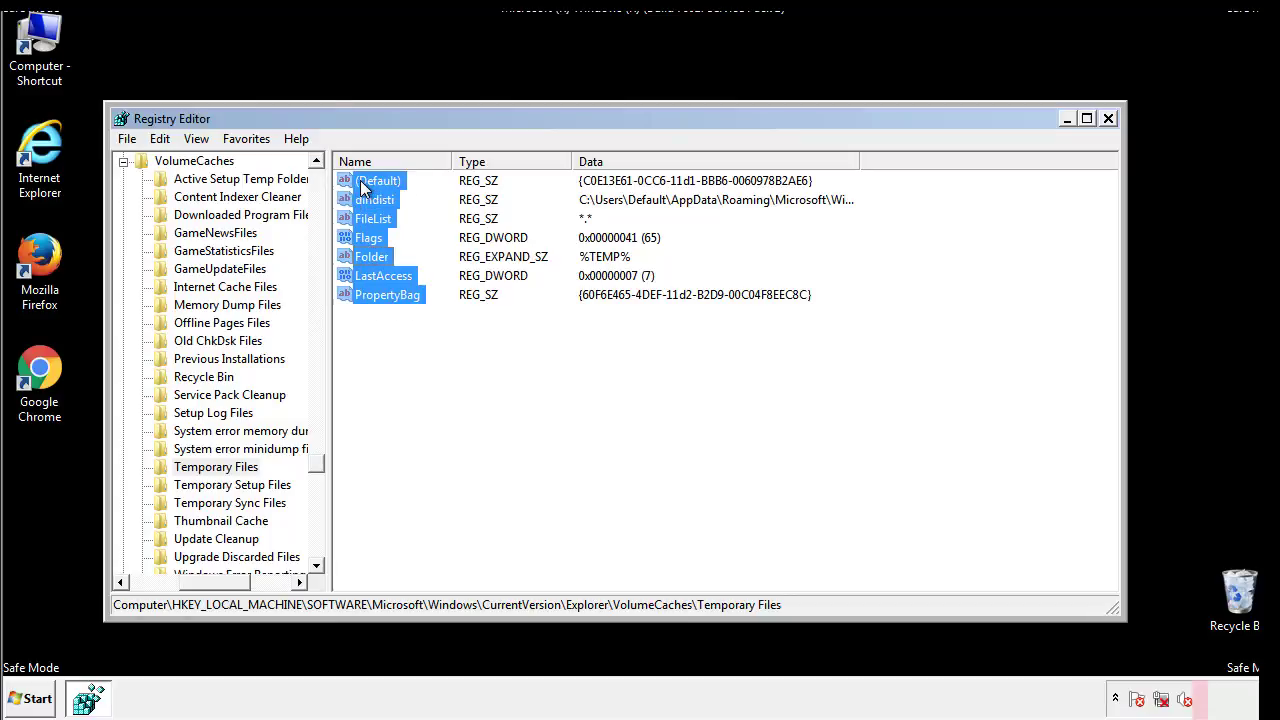
right_click(361, 180)
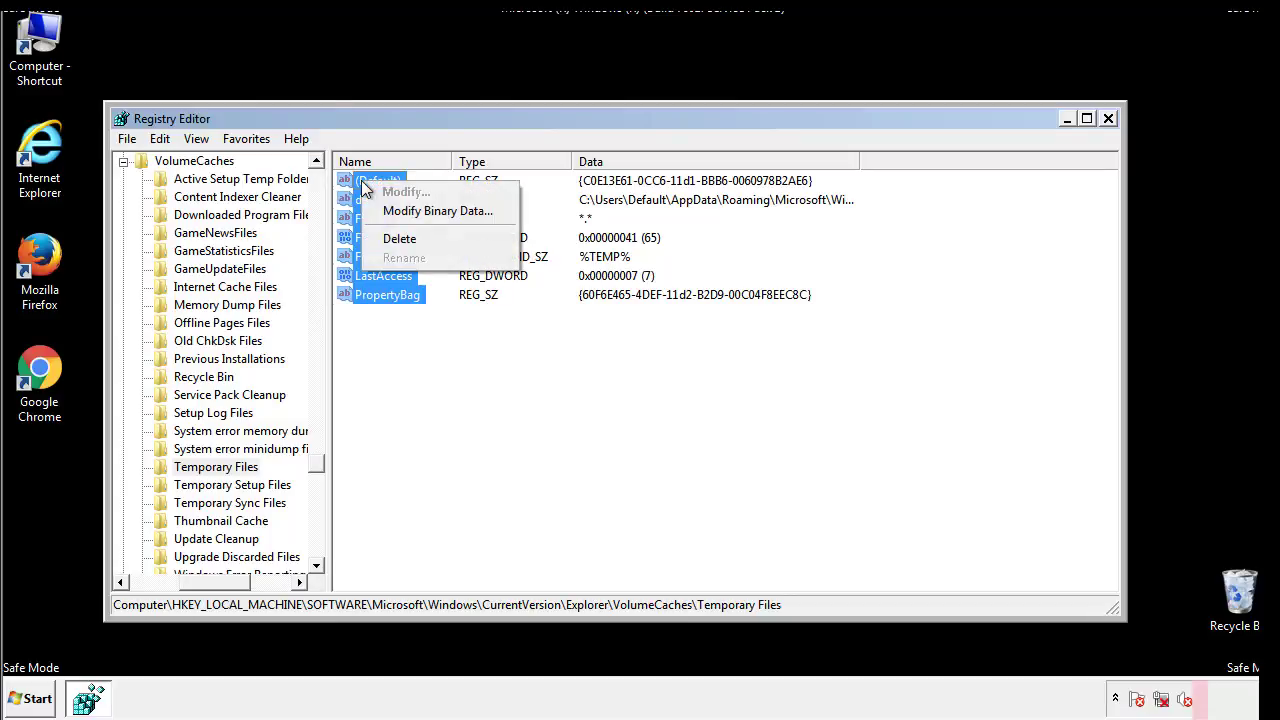
left_click(393, 239)
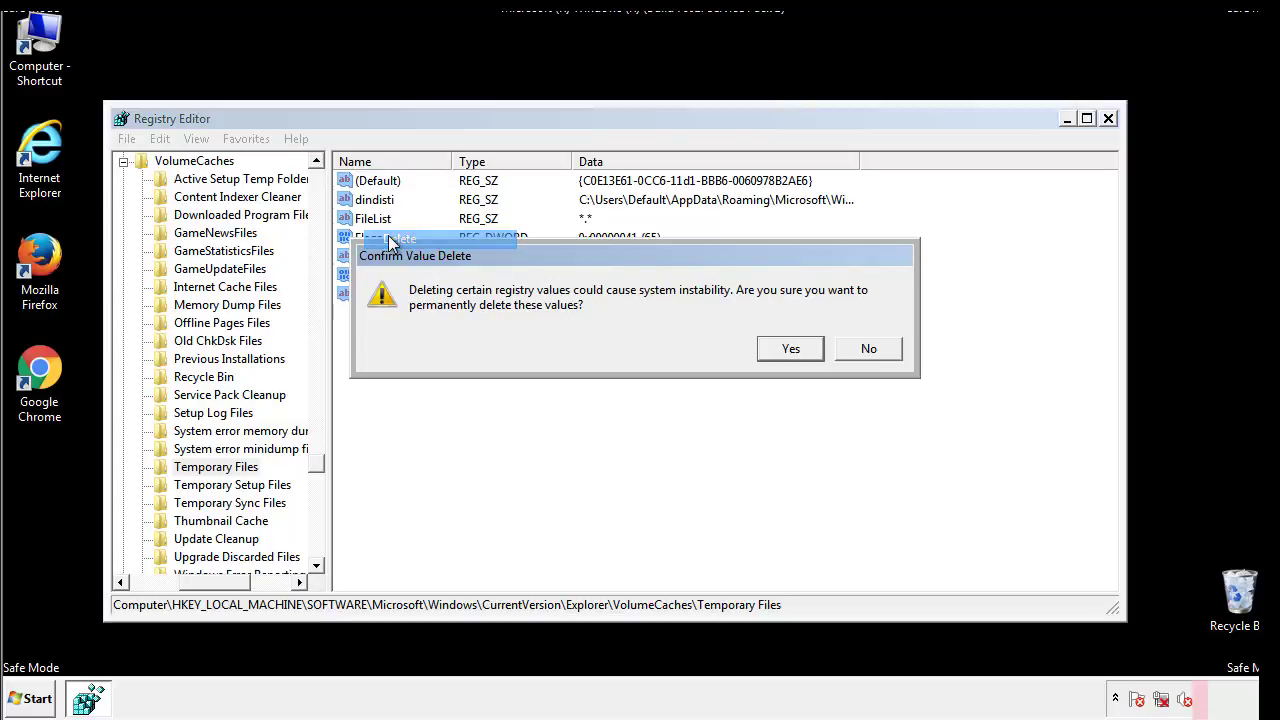
left_click(814, 348)
left_click(446, 245)
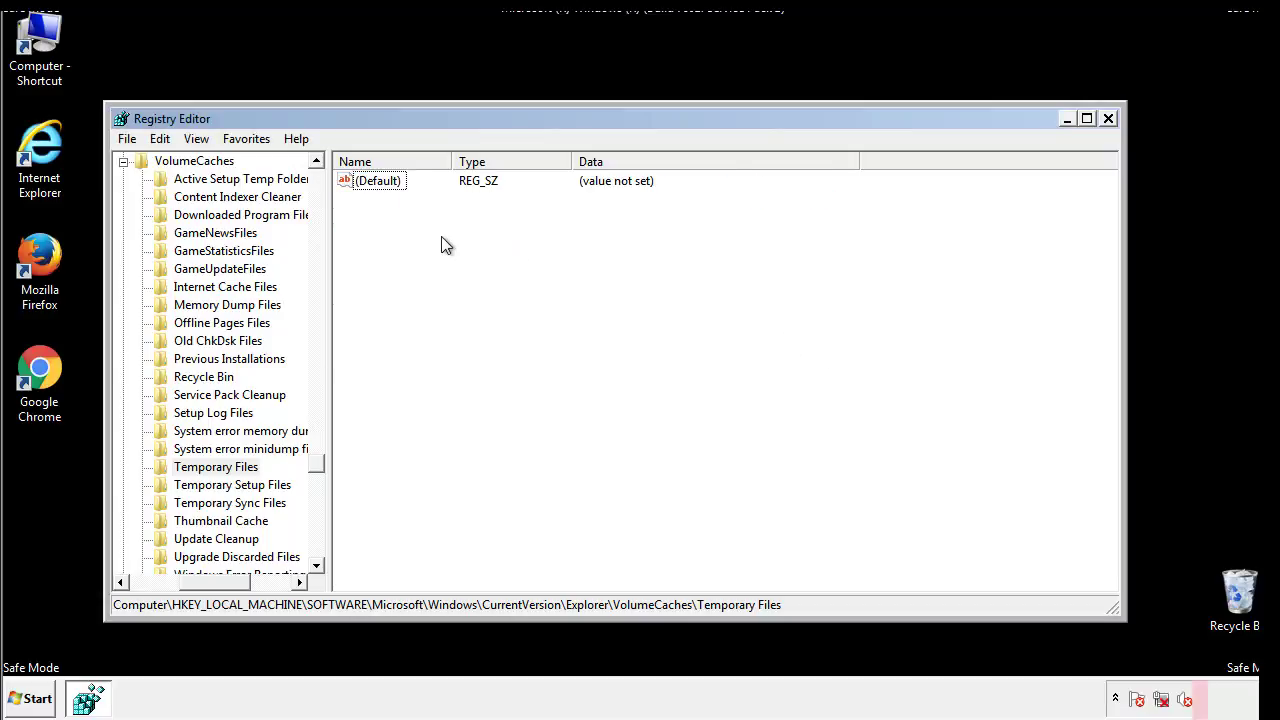
left_click(1110, 120)
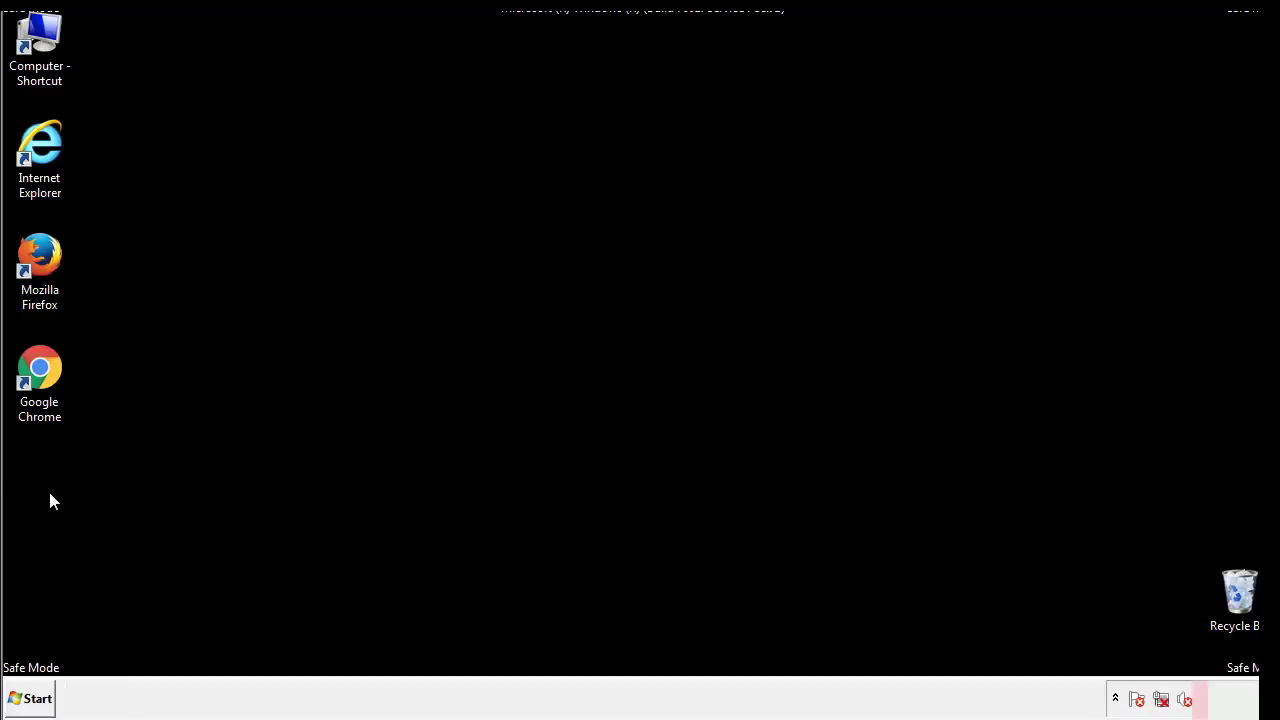
Step: Find and launch msconfig to open the System Configuration window
left_click(22, 703)
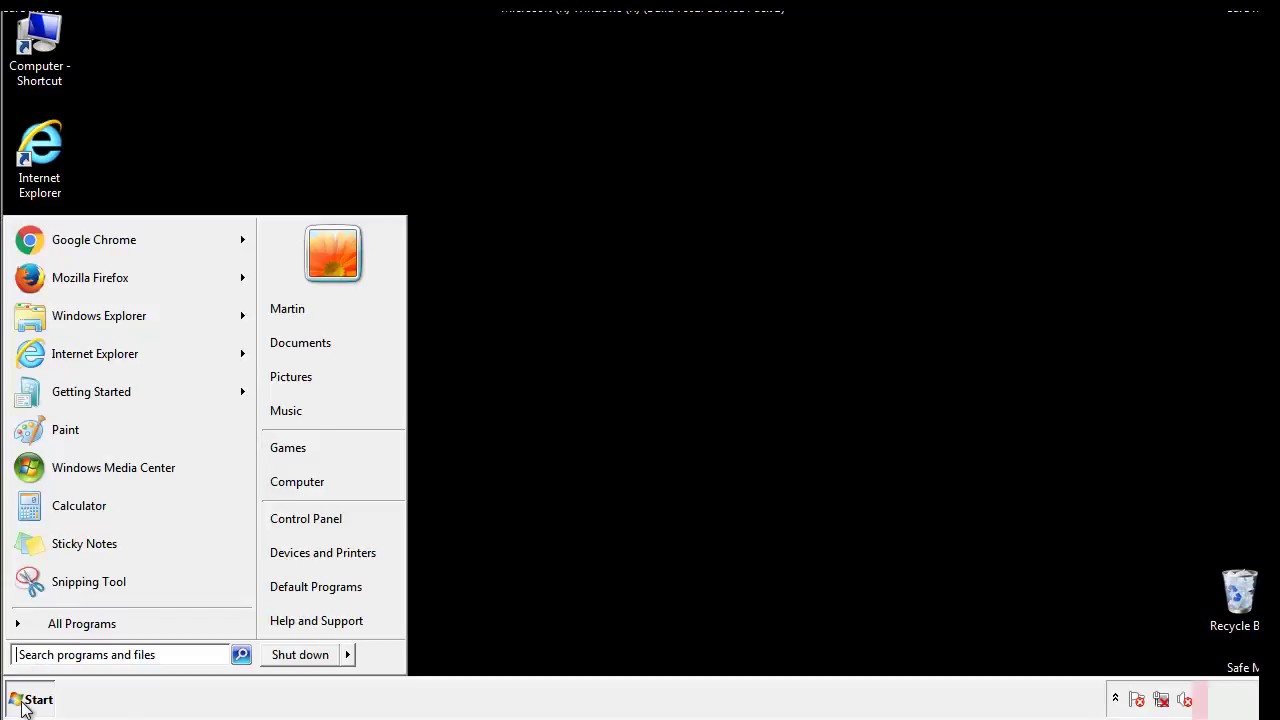
left_click(68, 655)
type("mscon")
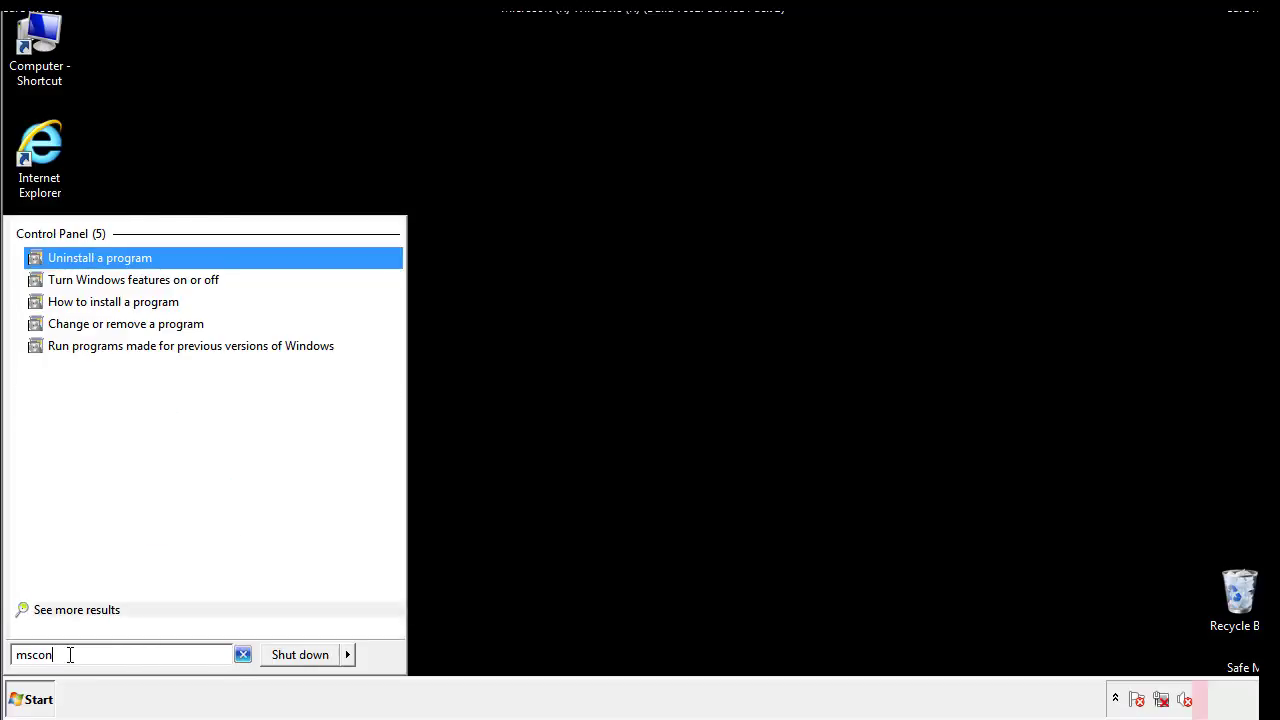
type("fig")
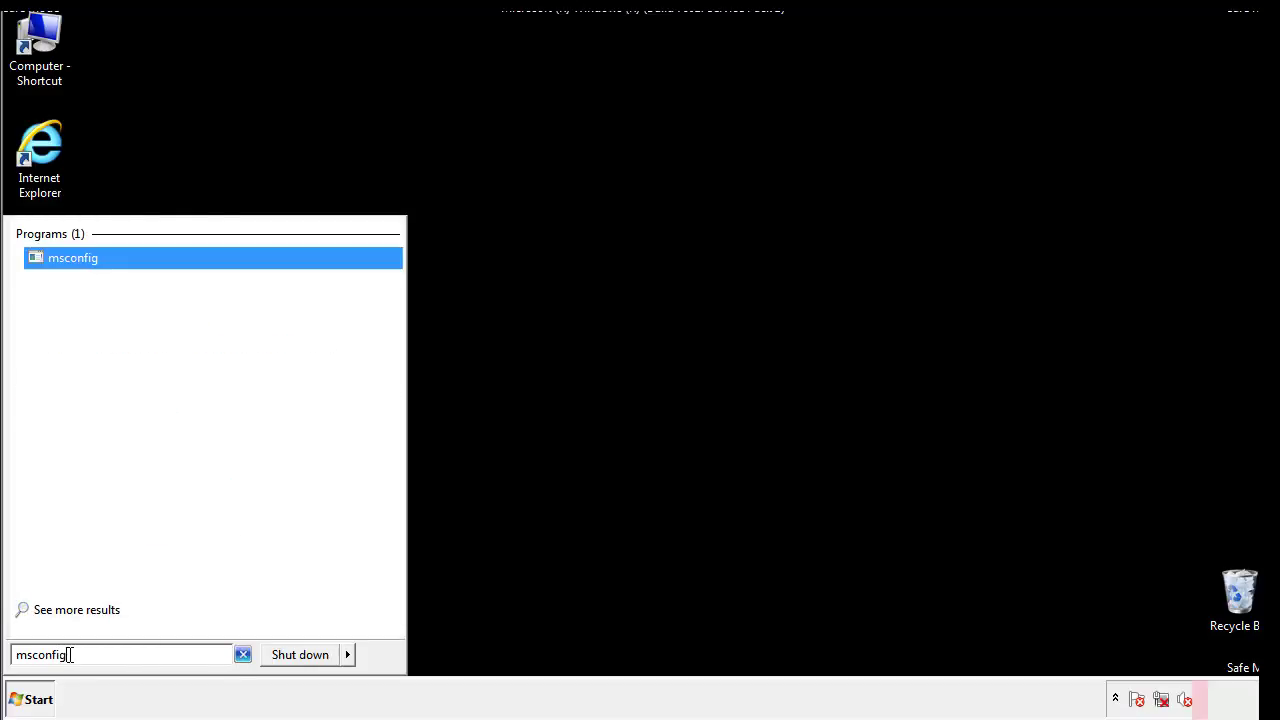
key("Return")
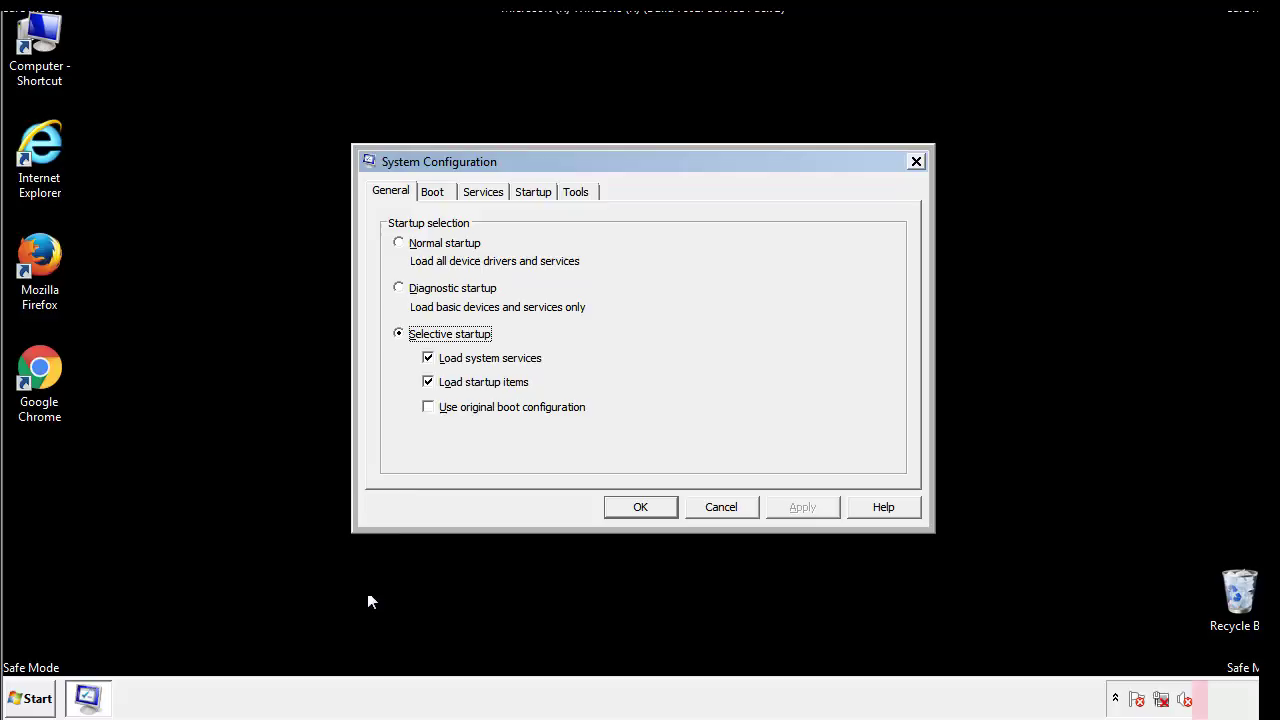
Step: Disable Safe boot in the Windows 7 boot options, apply the change and restart the computer
left_click(432, 191)
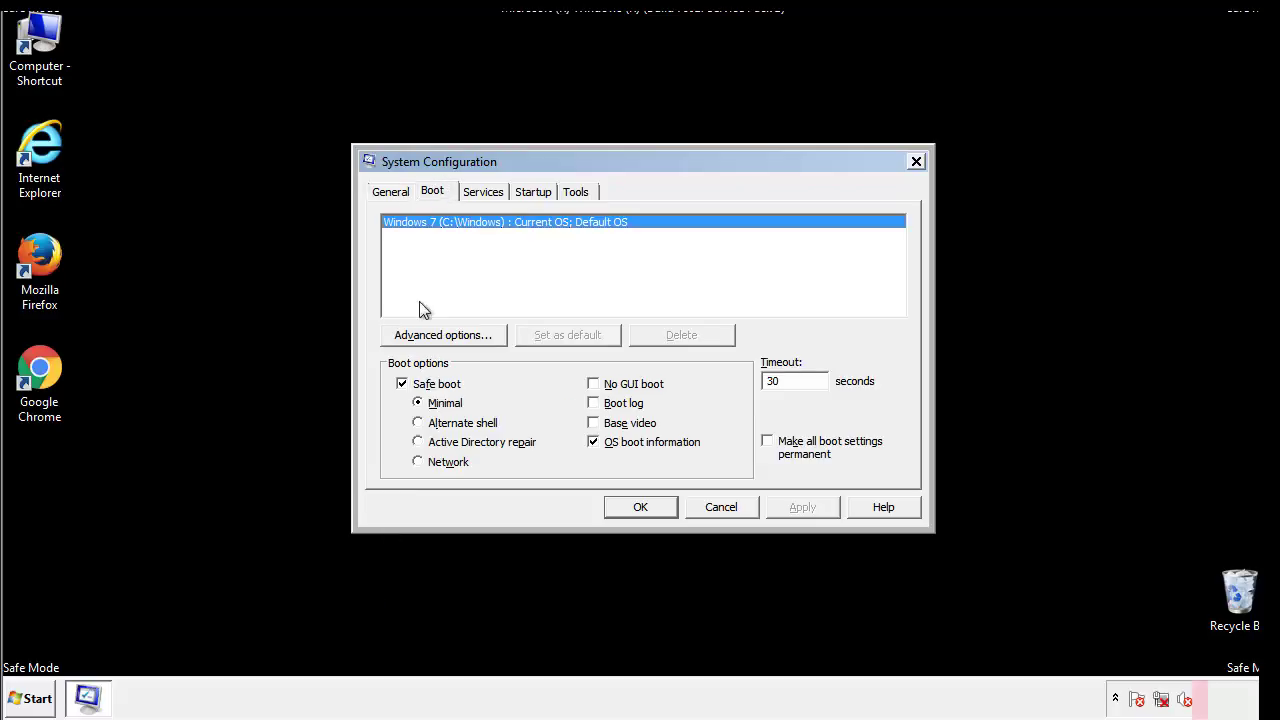
left_click(404, 386)
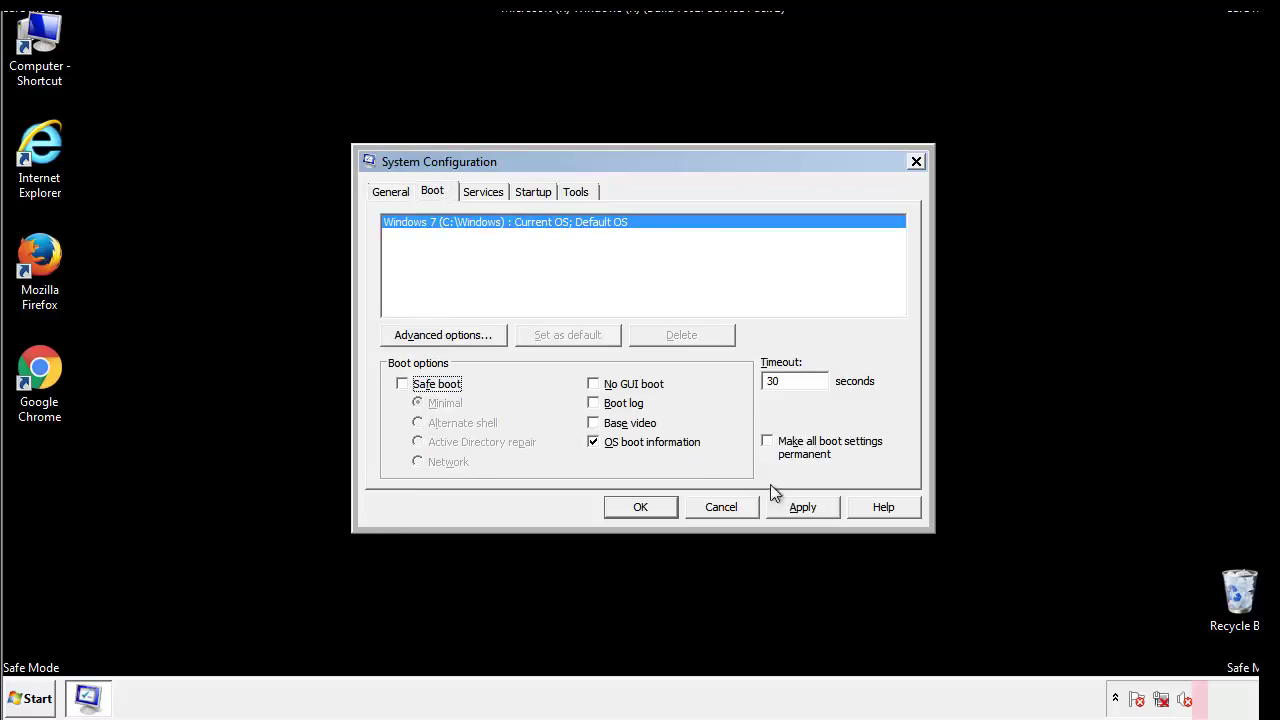
left_click(805, 506)
left_click(640, 507)
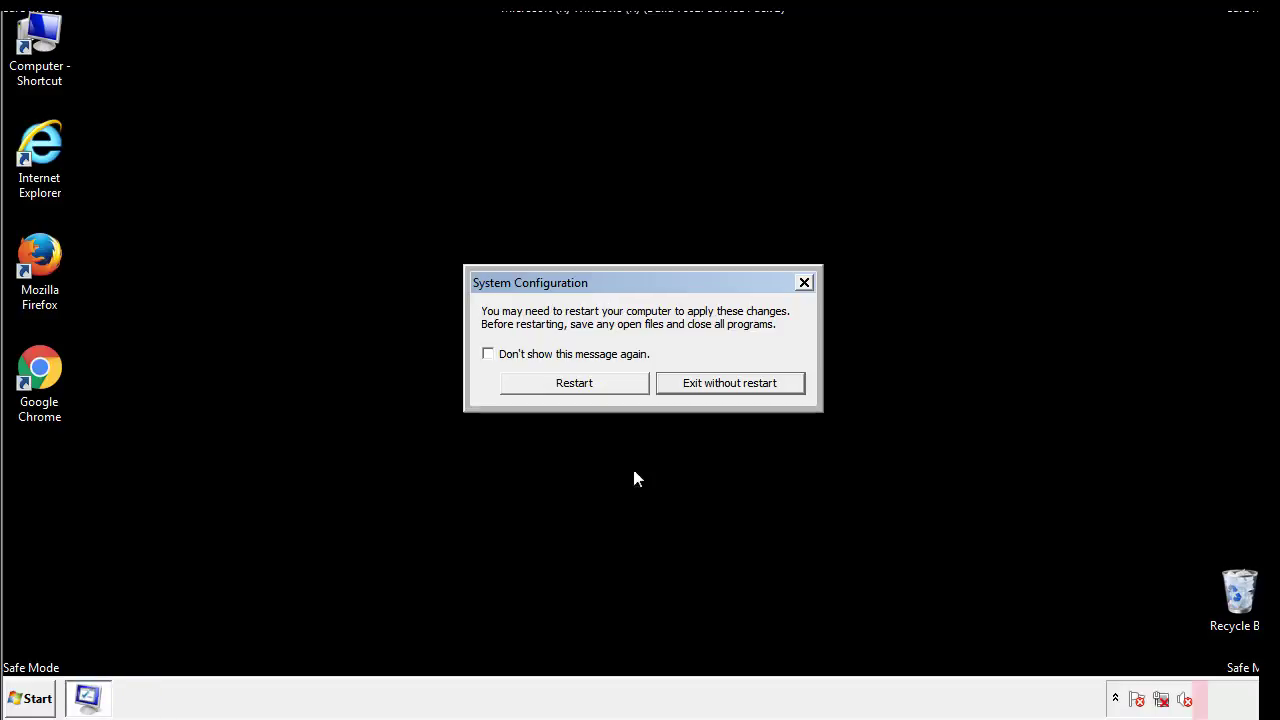
left_click(592, 390)
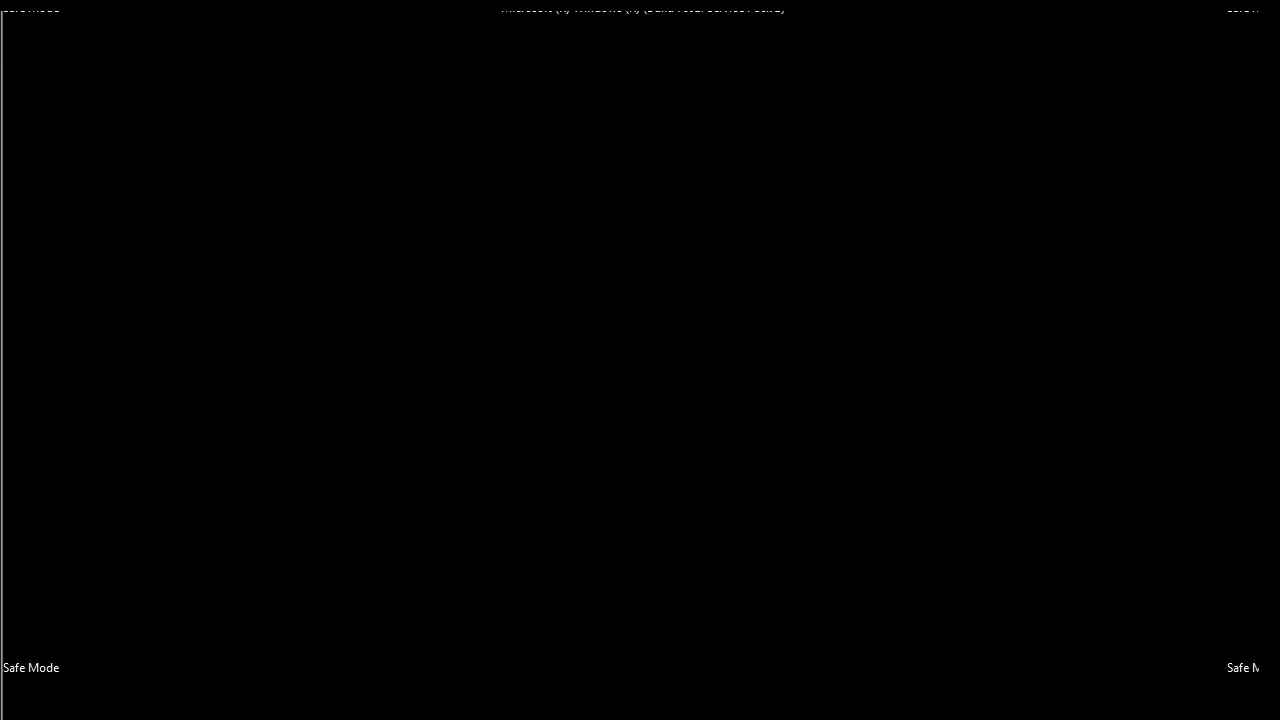